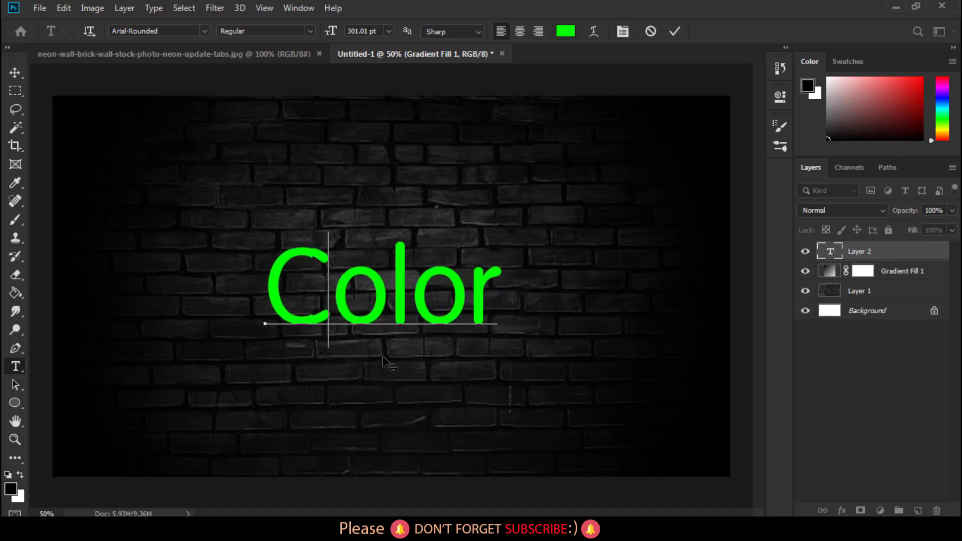
Step: Commit the "Color" text and move it slightly to the centre of the brick wall
click(17, 94)
click(17, 76)
mouse_move(360, 279)
mouse_down()
mouse_move(359, 266)
mouse_move(364, 278)
mouse_move(332, 275)
mouse_move(389, 275)
mouse_move(358, 259)
mouse_move(361, 251)
mouse_move(358, 269)
mouse_up()
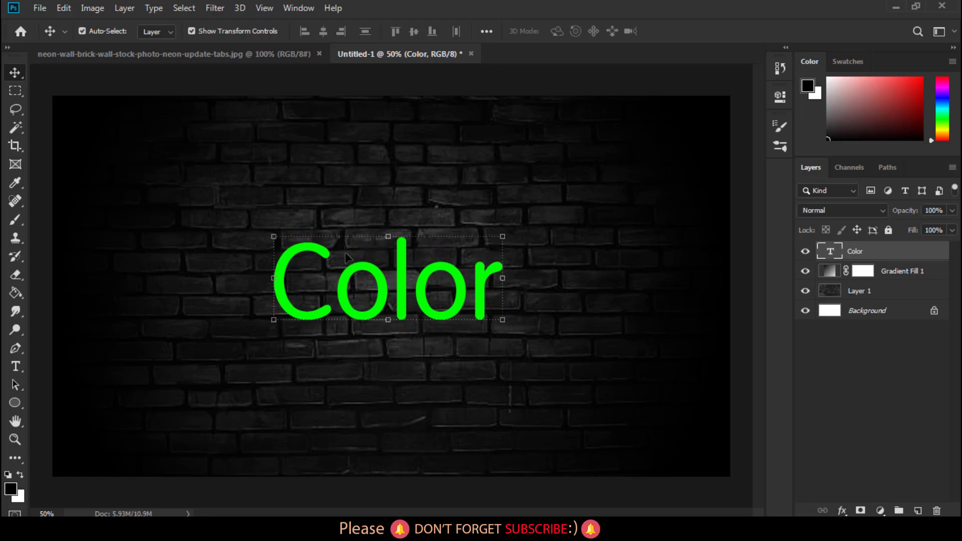
click(15, 90)
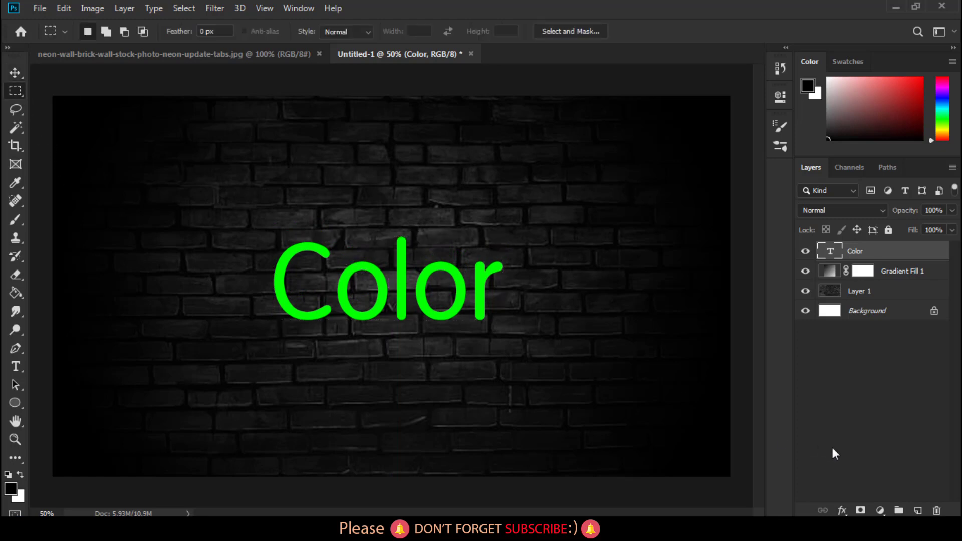
Step: Duplicate the Color text layer and add an Inner Glow effect to the copy
key(ctrl+j)
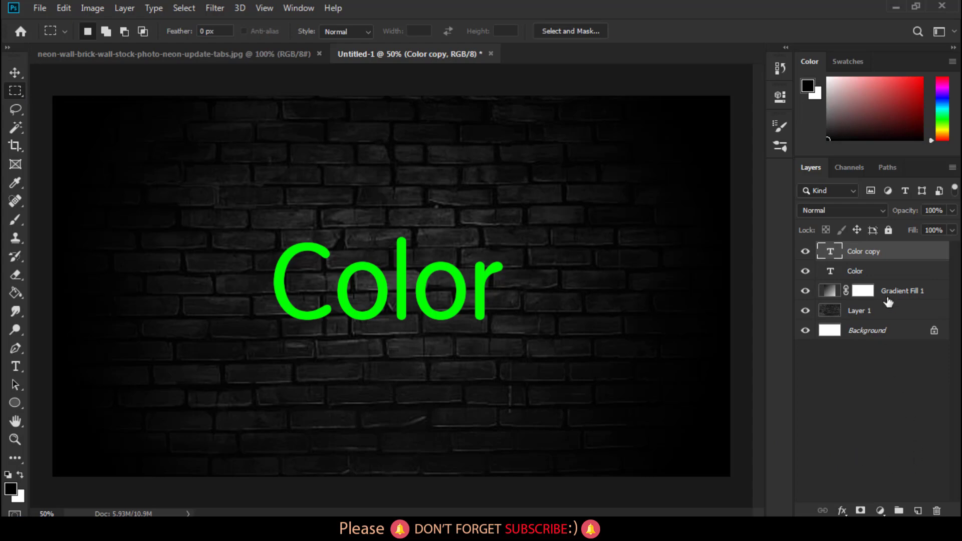
click(842, 511)
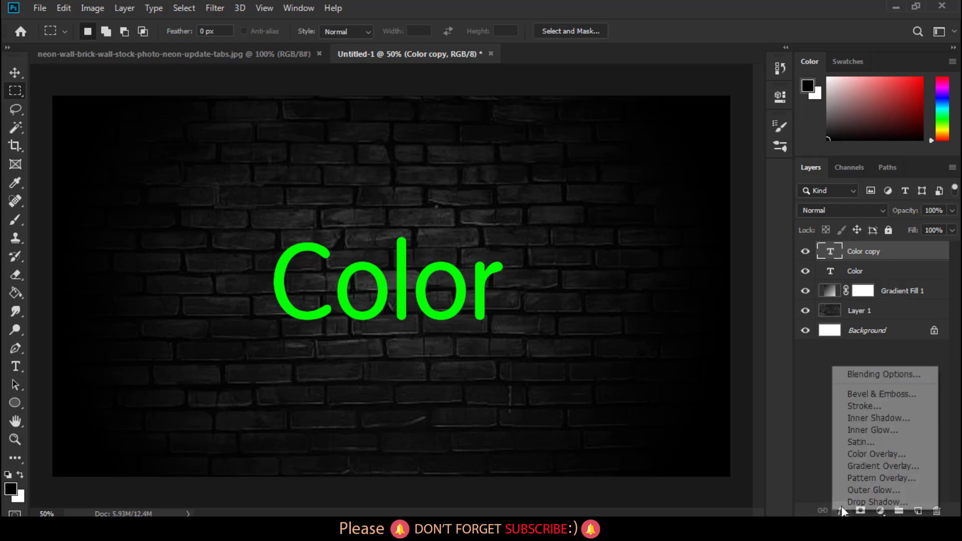
click(867, 430)
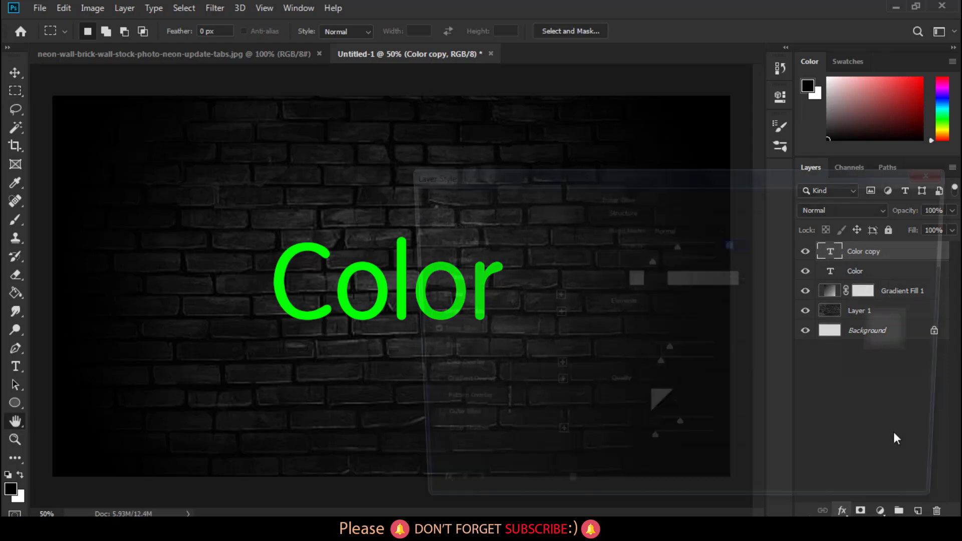
drag(639, 173, 747, 130)
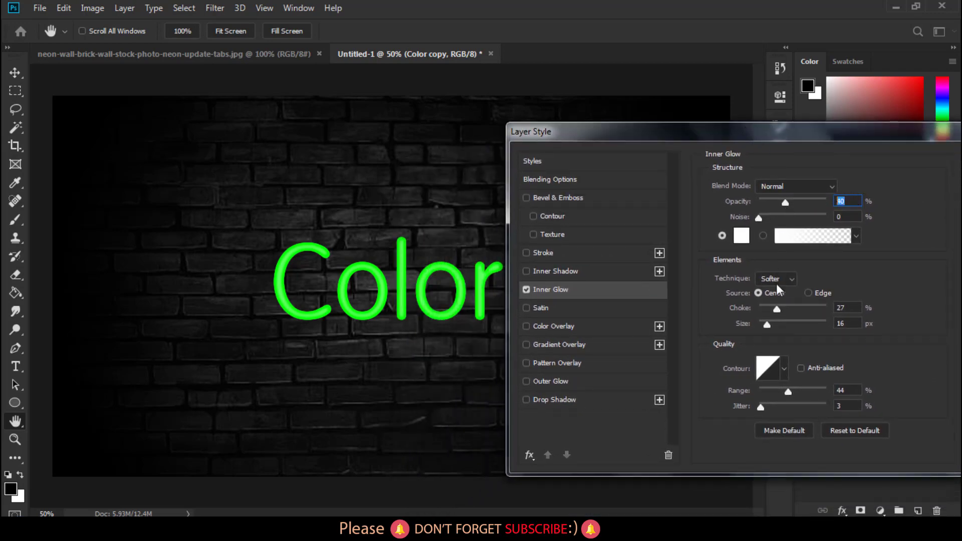
Step: Set the Inner Glow to 31% choke, 9 px size, 34% range and 55% opacity, and apply it
drag(777, 311, 776, 309)
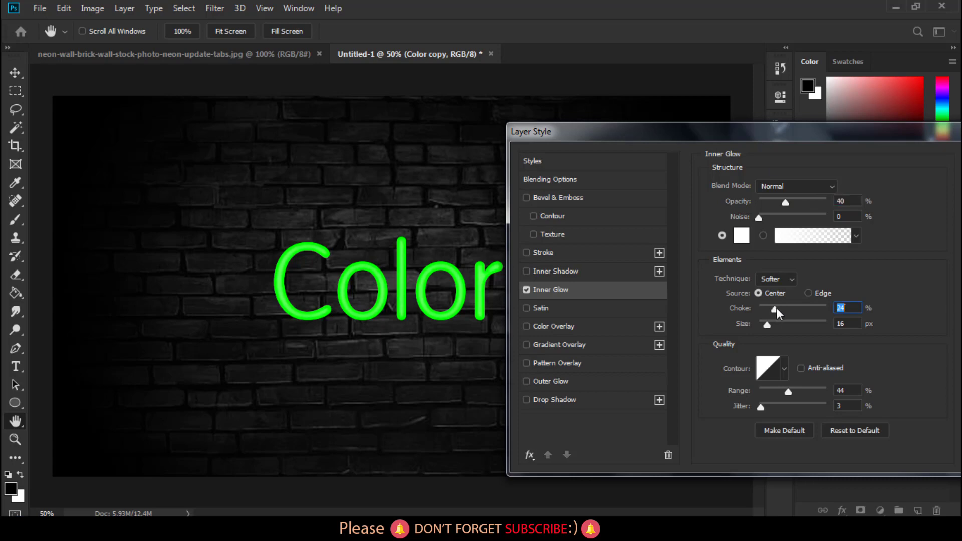
click(778, 308)
mouse_move(769, 322)
mouse_down()
mouse_move(781, 309)
mouse_move(766, 323)
mouse_up()
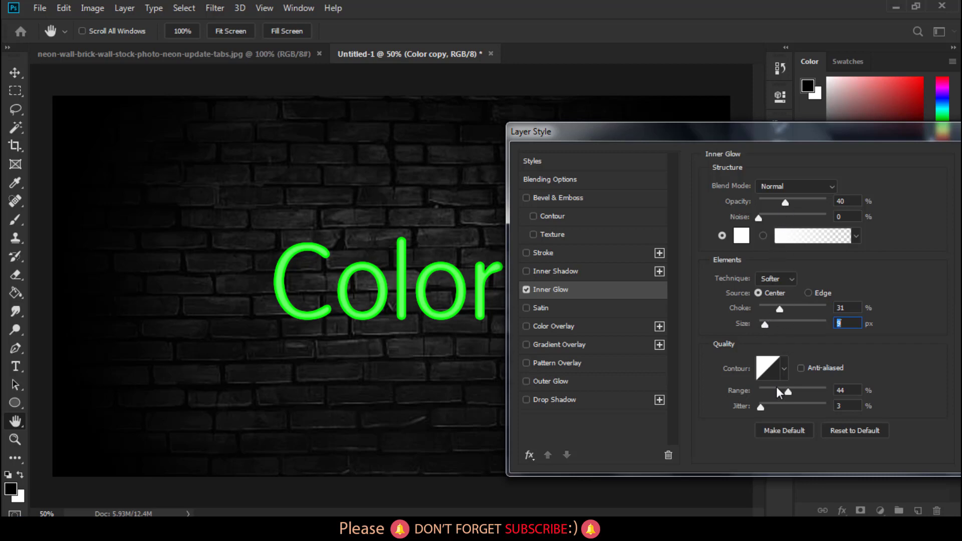
mouse_move(789, 391)
mouse_down()
mouse_move(800, 391)
mouse_move(755, 386)
mouse_move(780, 387)
mouse_up()
drag(784, 201, 804, 201)
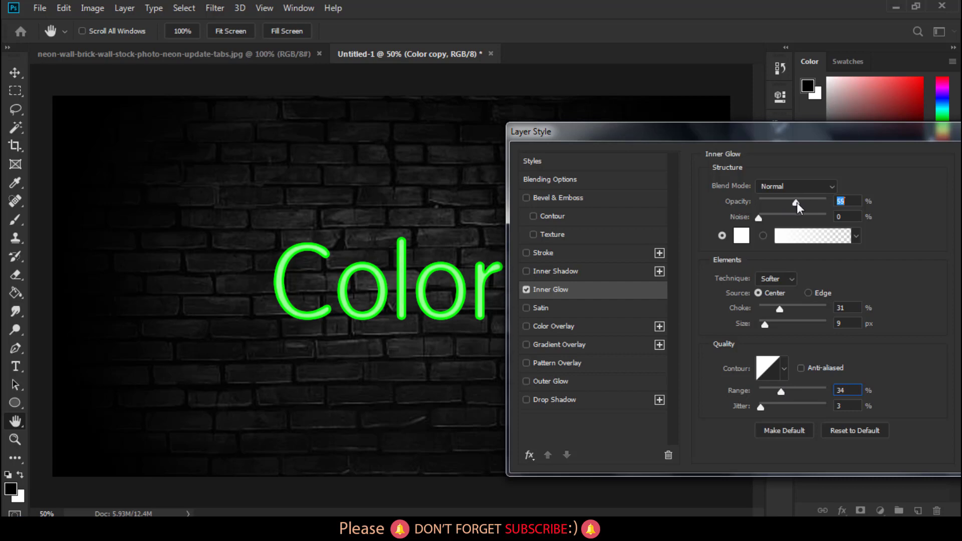
drag(769, 128, 592, 147)
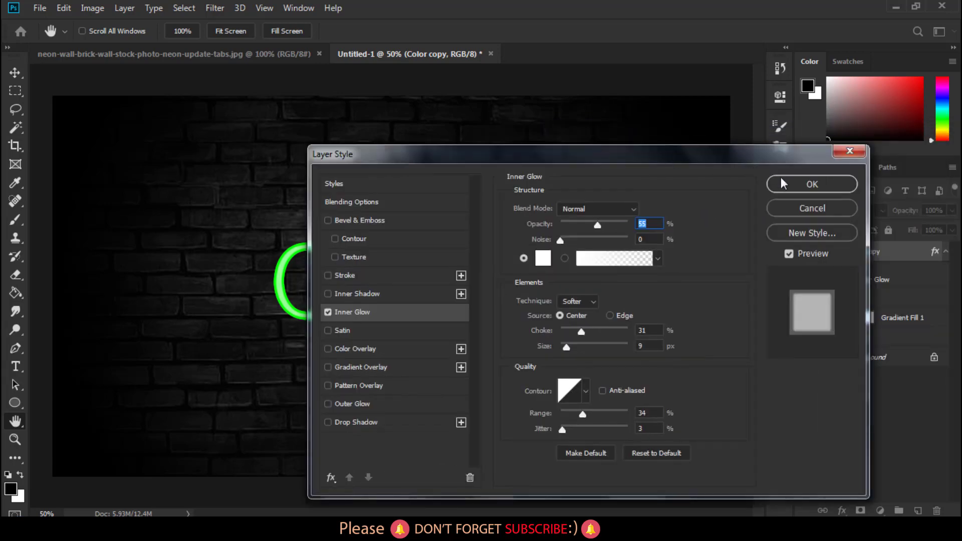
click(832, 183)
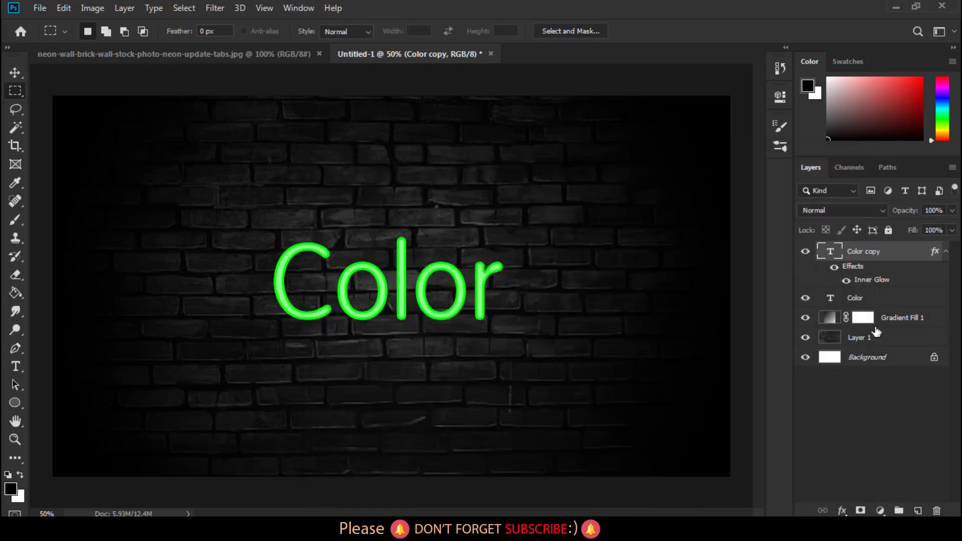
Step: Add an Outer Glow in green #51ff51 to the original Color text layer
click(877, 300)
click(842, 511)
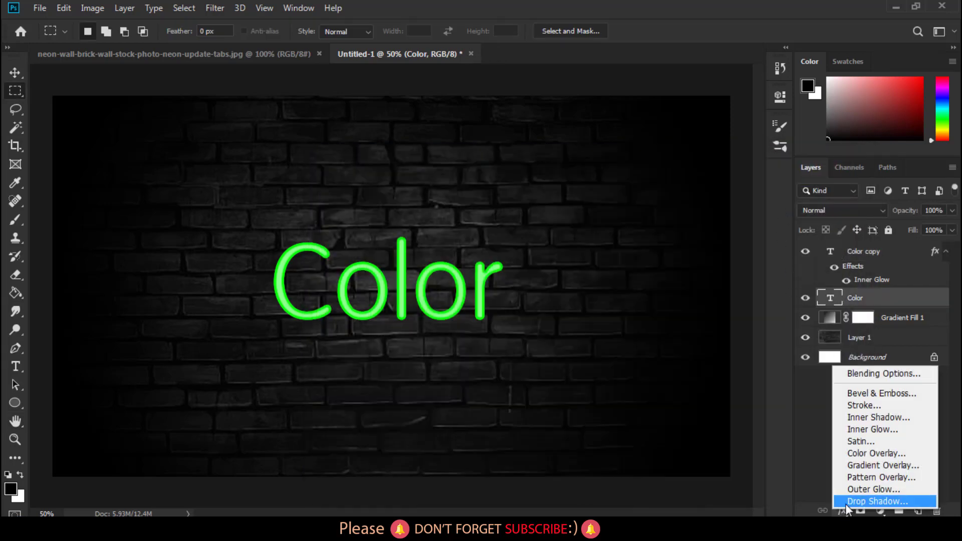
click(880, 488)
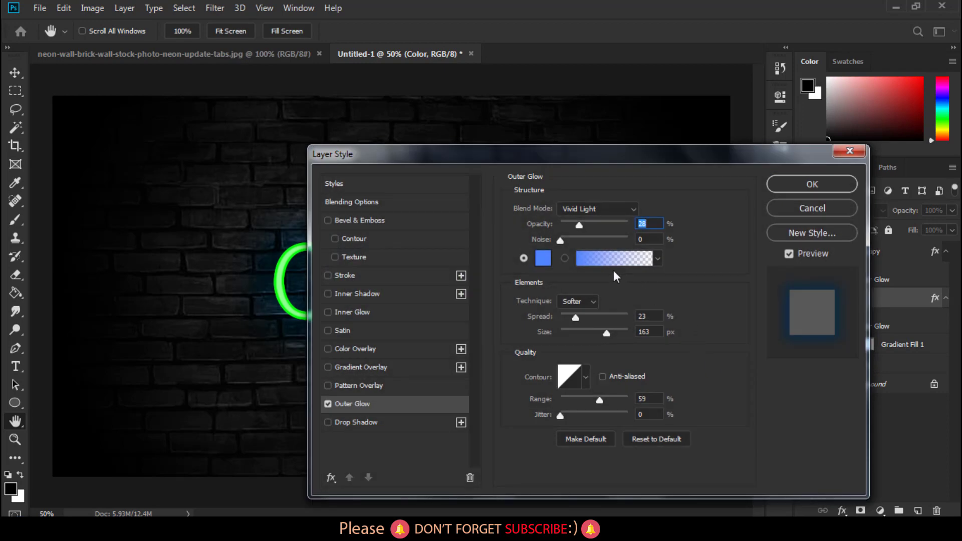
click(545, 258)
click(707, 395)
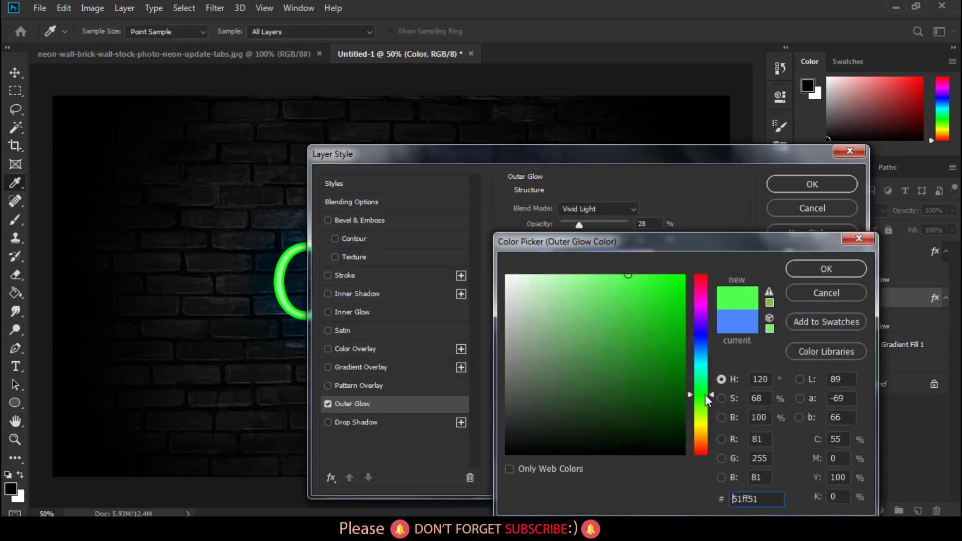
click(805, 264)
Step: Change the Outer Glow colour to a slightly darker green and keep the Vivid Light blend mode
drag(660, 154, 883, 136)
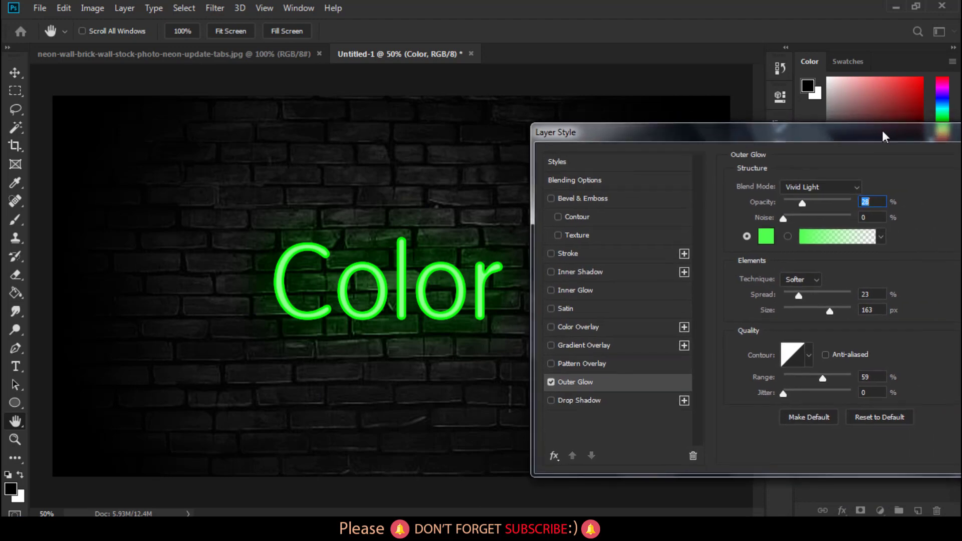
click(768, 236)
mouse_move(609, 288)
mouse_down()
mouse_move(590, 277)
mouse_move(621, 277)
mouse_move(611, 276)
mouse_move(599, 316)
mouse_move(587, 323)
mouse_move(576, 313)
mouse_move(602, 307)
mouse_move(623, 342)
mouse_move(608, 311)
mouse_up()
click(813, 269)
click(812, 189)
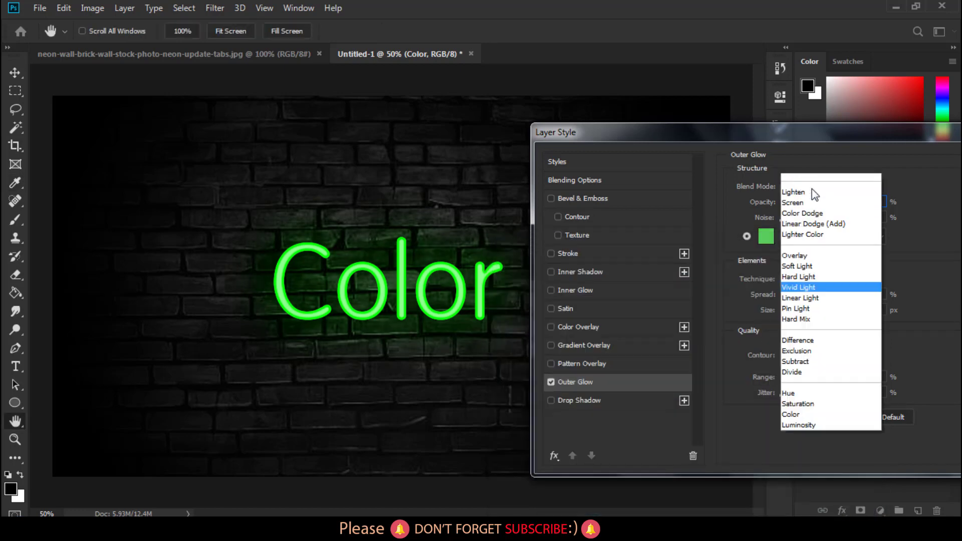
click(790, 372)
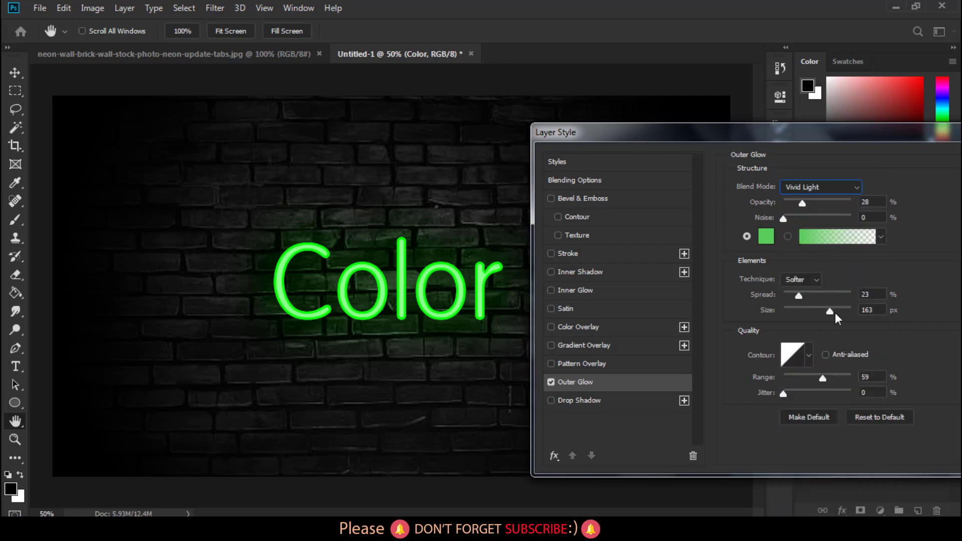
Step: Fine-tune the Outer Glow's size, spread, range and opacity, and apply the layer style
drag(831, 311, 848, 311)
drag(798, 294, 796, 295)
click(821, 378)
drag(849, 377, 831, 377)
drag(792, 292, 796, 295)
mouse_move(804, 203)
mouse_down()
mouse_move(816, 203)
mouse_move(808, 208)
mouse_up()
drag(710, 137, 571, 197)
click(858, 232)
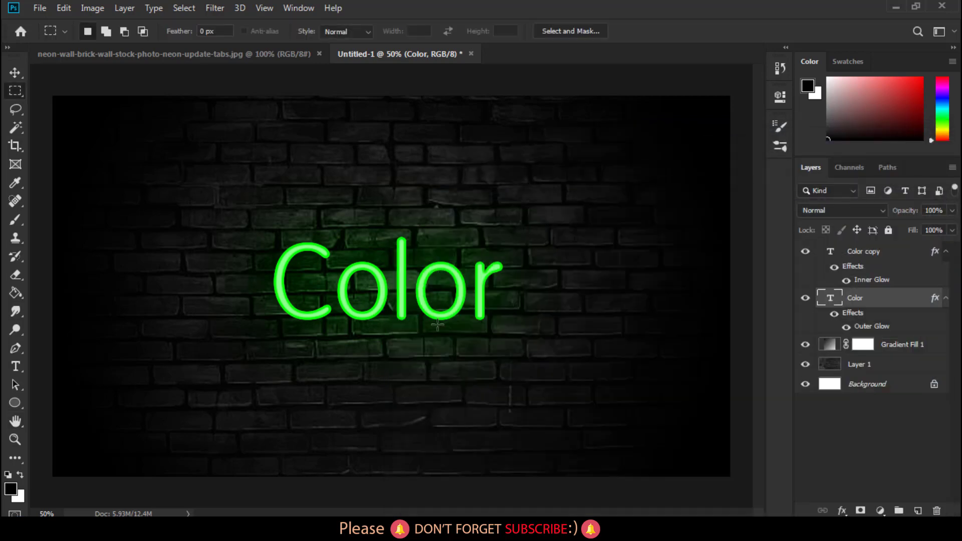
click(16, 367)
click(470, 230)
click(15, 91)
Step: Collapse the effects of both Color layers and add the text "Mix" above the end of the word "Color"
click(946, 252)
click(946, 271)
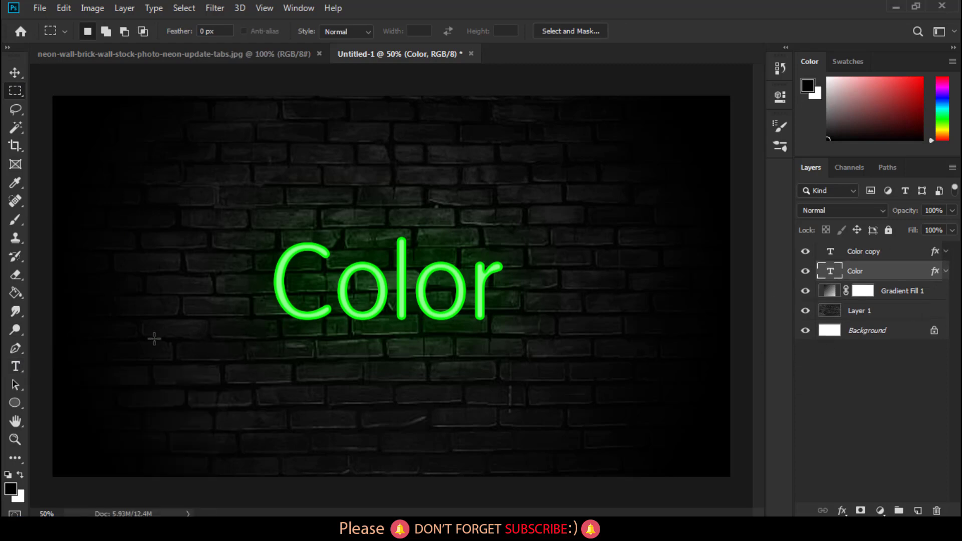
click(15, 367)
click(204, 388)
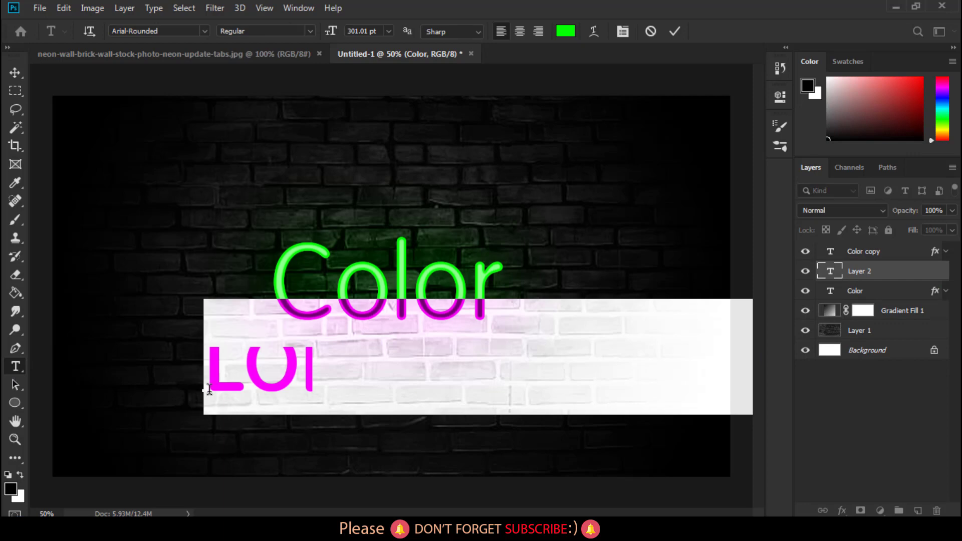
text(M)
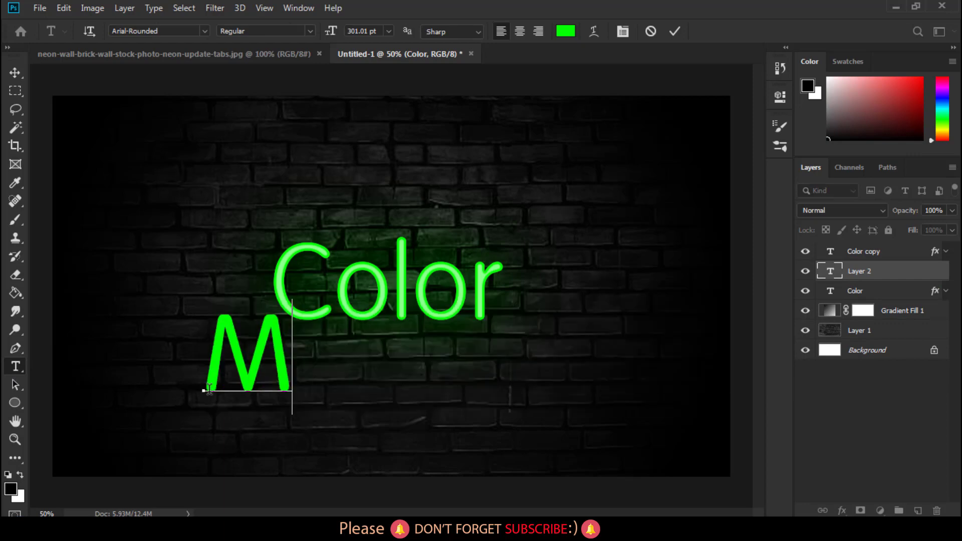
text(i)
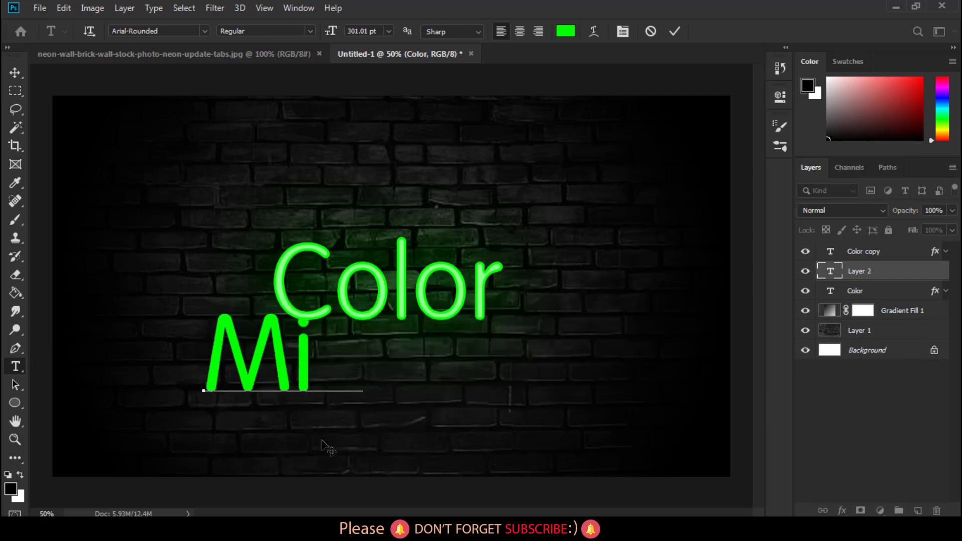
text(x)
drag(316, 446, 544, 303)
click(550, 222)
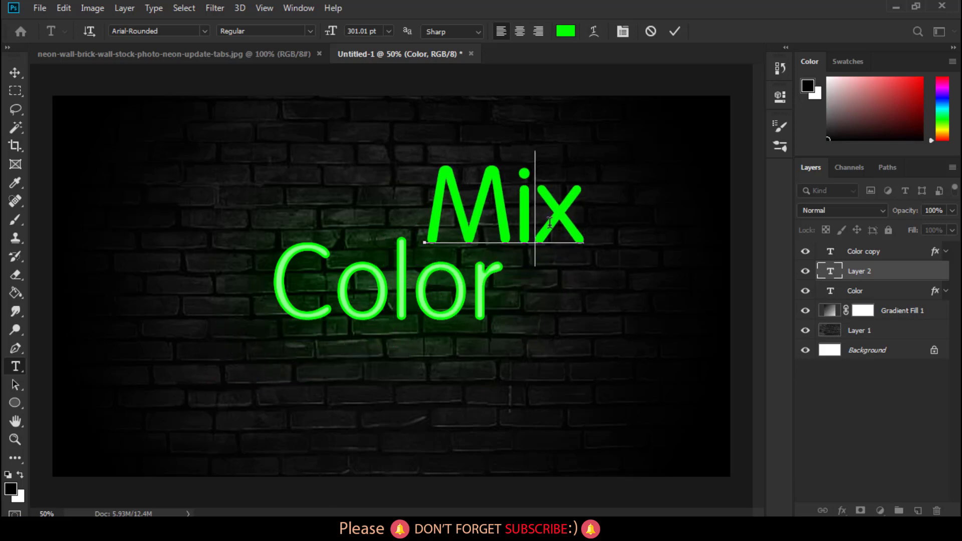
Step: Change the colour of the whole "Mix" text to magenta #f600ff
key(ctrl+a)
click(565, 31)
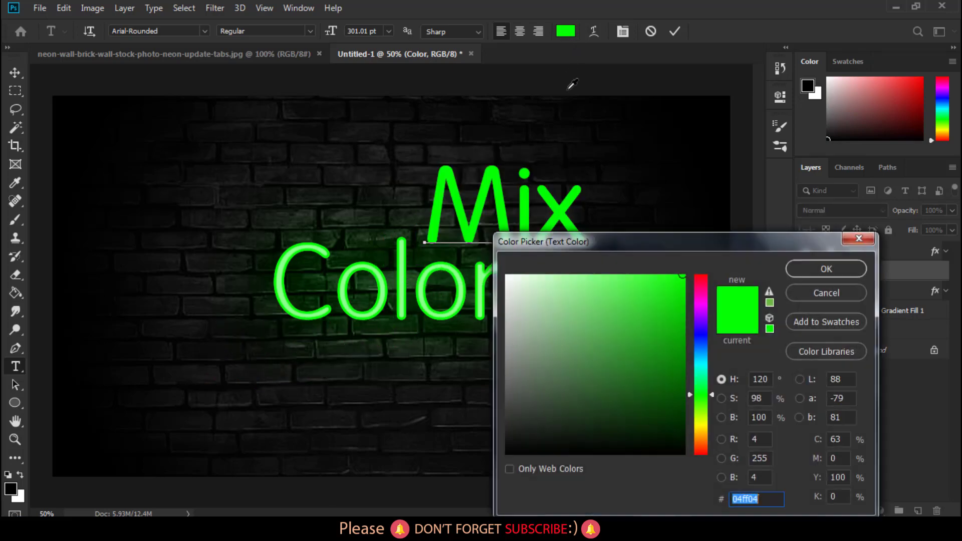
click(701, 305)
mouse_move(683, 276)
mouse_down()
mouse_move(671, 297)
mouse_move(694, 273)
mouse_up()
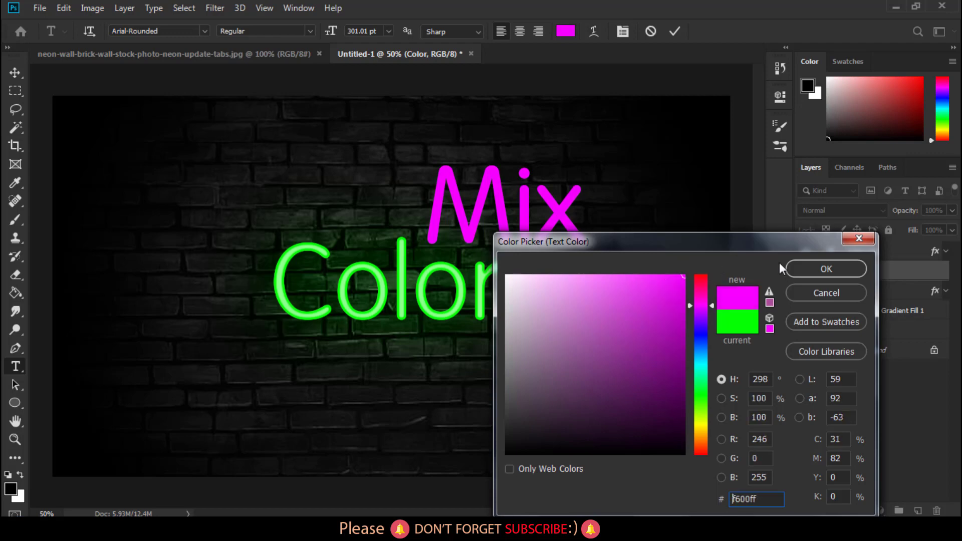
click(812, 269)
Step: Reduce the "Mix" text to 108.01 pt and move it closer to the last letters of "Color"
drag(335, 38, 217, 11)
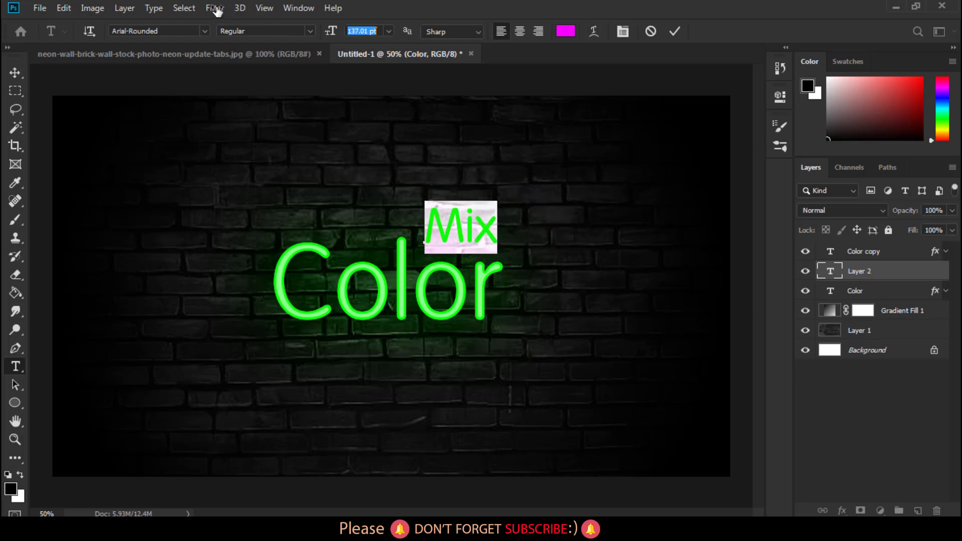
drag(333, 31, 313, 29)
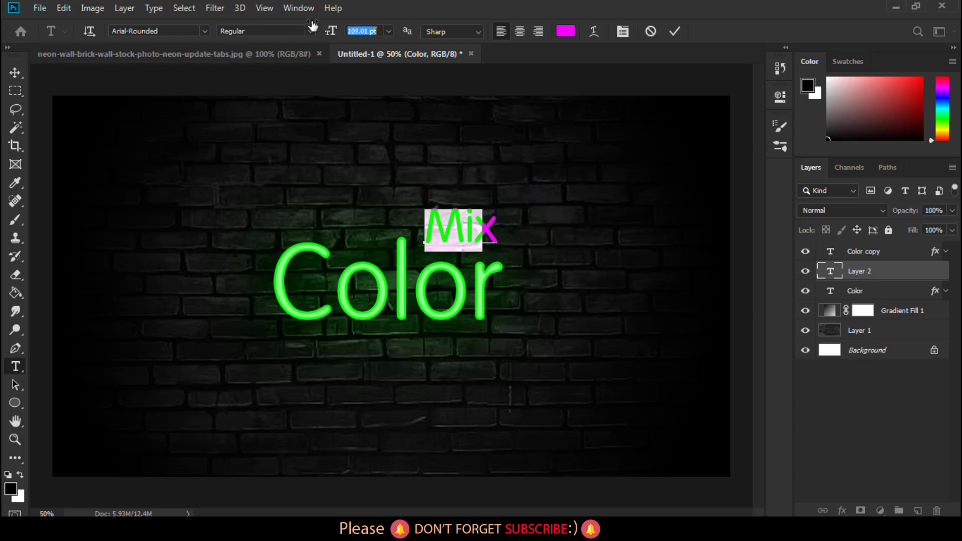
key(ctrl+h)
mouse_move(463, 264)
mouse_down()
mouse_move(496, 270)
mouse_move(478, 280)
mouse_move(478, 270)
mouse_up()
Step: Set the font of the "Mix" text to Pacifico and commit the text
key(ctrl+a)
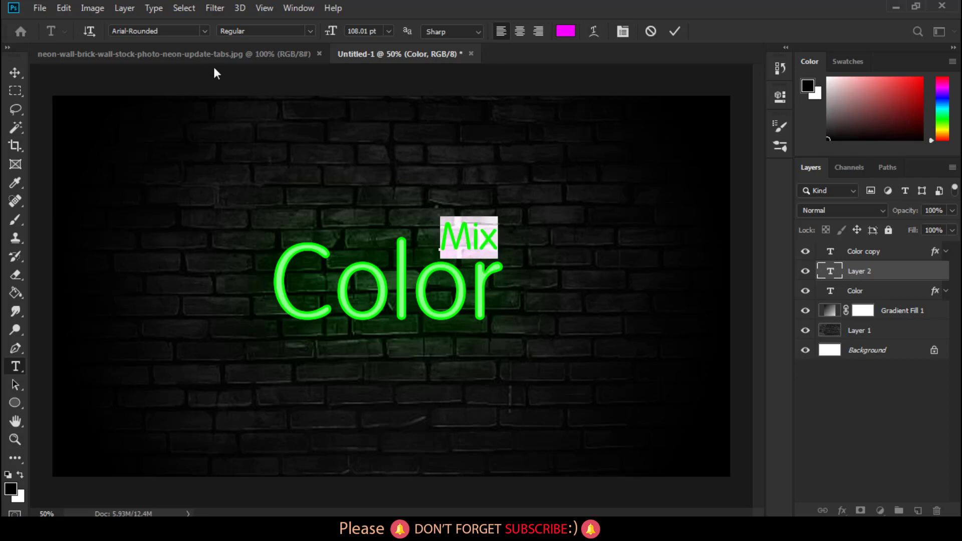
click(205, 32)
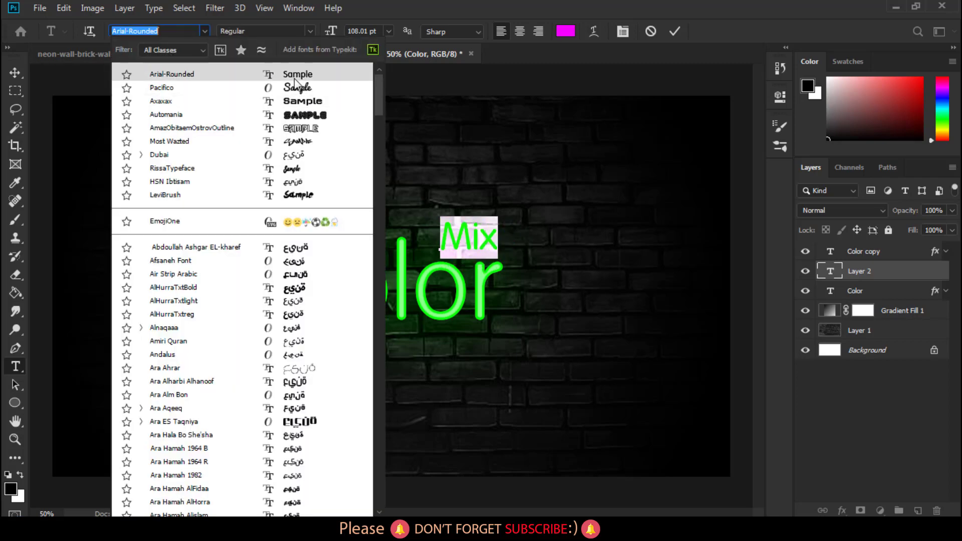
click(215, 89)
click(16, 91)
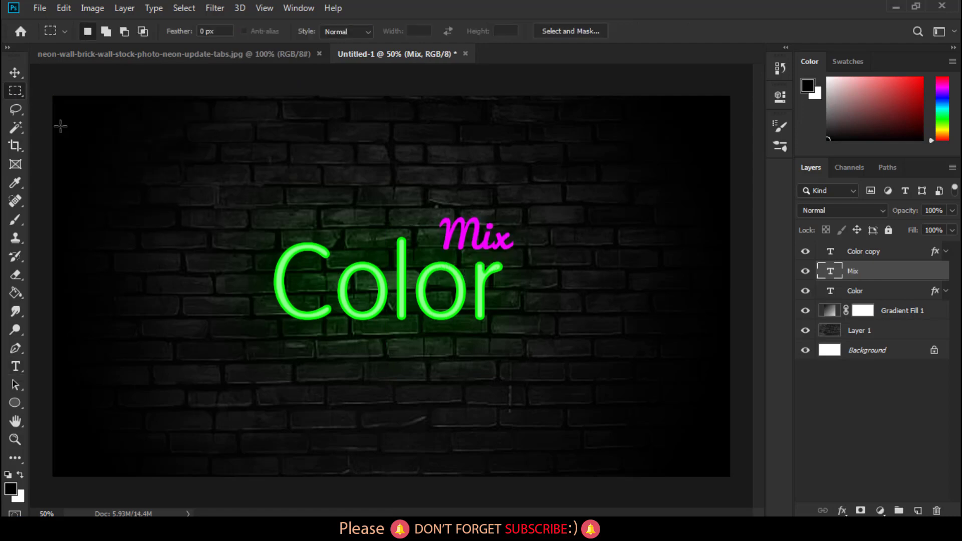
Step: Move the "Mix" text so its right edge lines up with the right edge of "Color"
click(14, 72)
drag(466, 237, 457, 243)
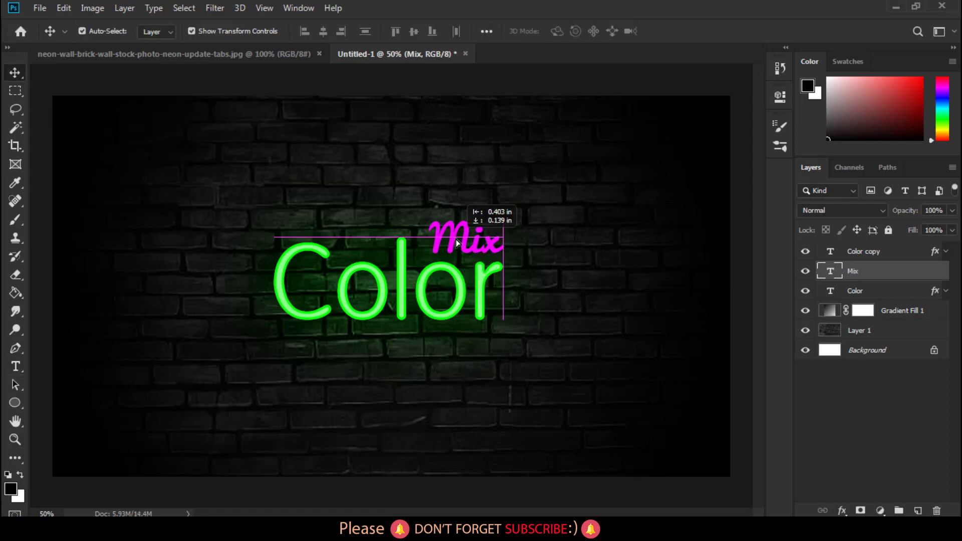
click(17, 90)
Step: Bring the Mix layer to the top of the layer stack, duplicate it and select the copy
drag(880, 273, 880, 247)
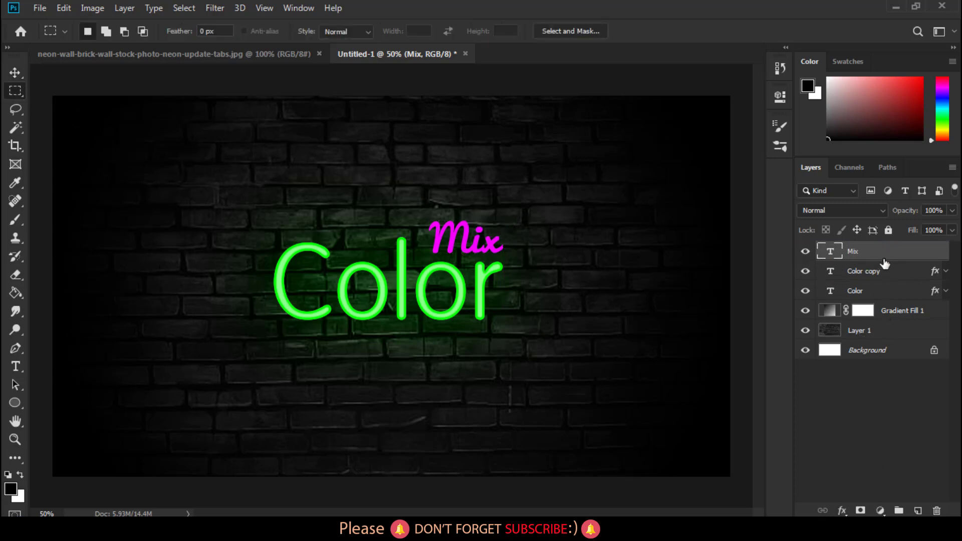
key(ctrl+j)
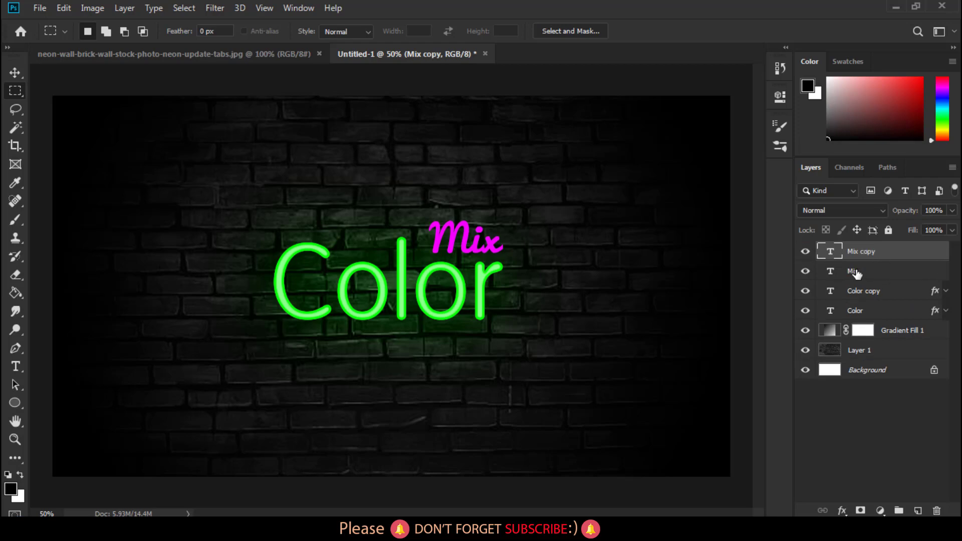
click(856, 273)
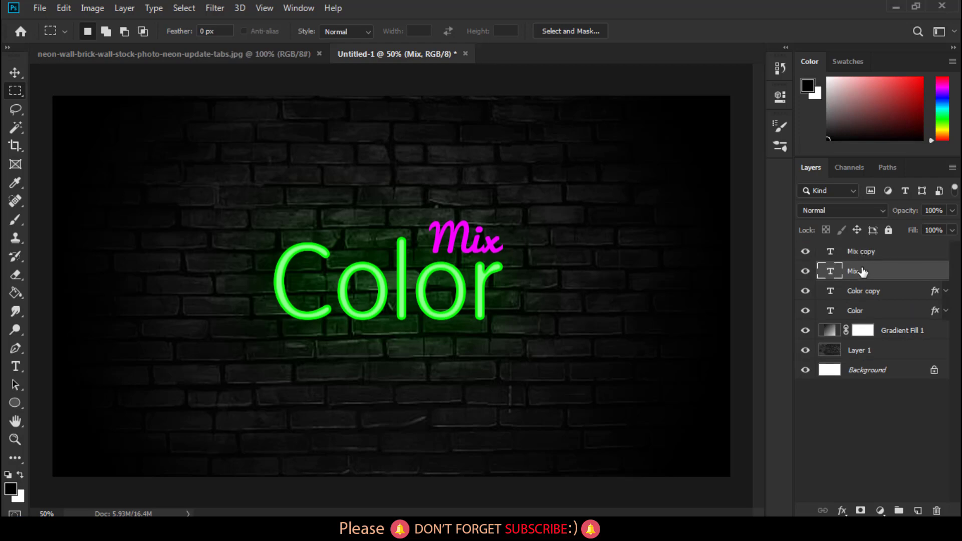
click(861, 253)
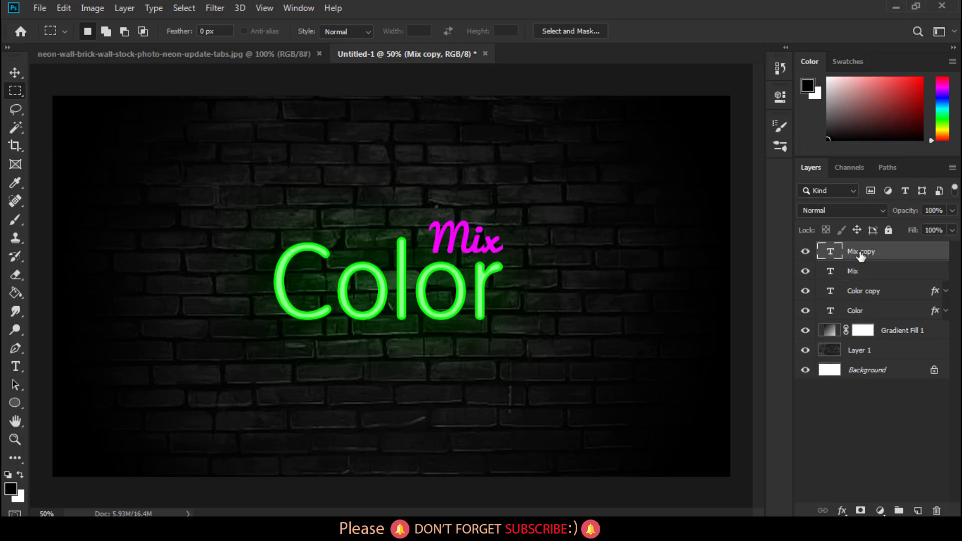
Step: Add an inner glow to the Mix copy layer with a 29% choke and a 4 px size
click(842, 511)
click(881, 437)
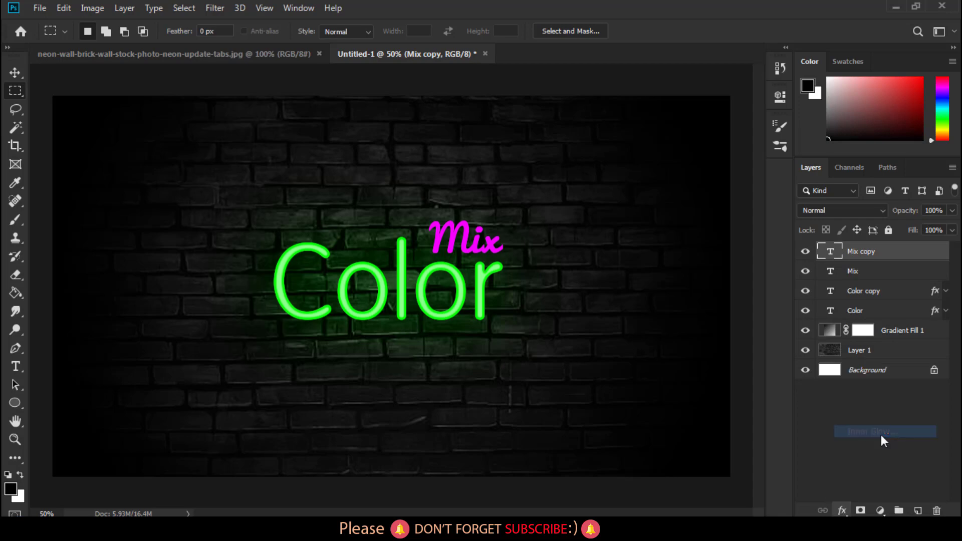
drag(688, 188, 917, 184)
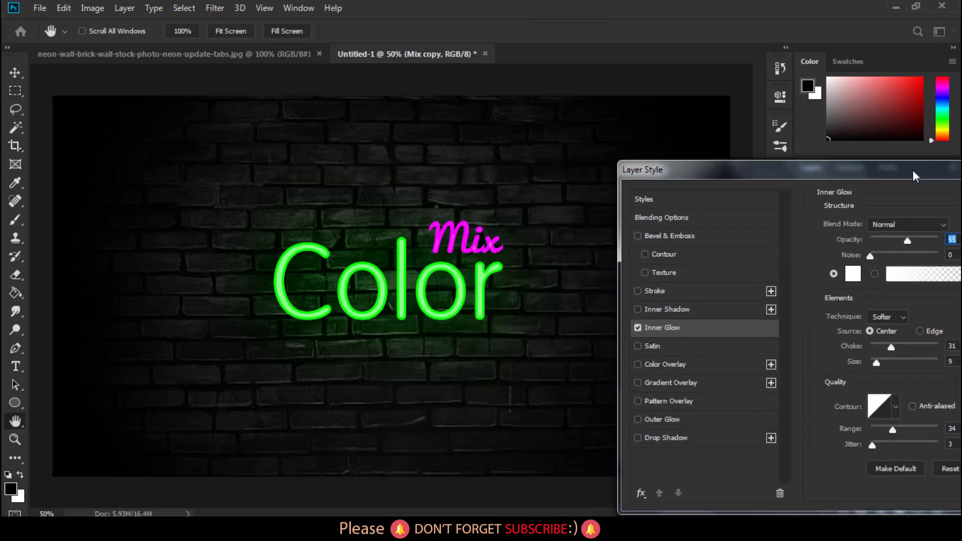
click(890, 348)
click(877, 362)
drag(876, 362, 874, 362)
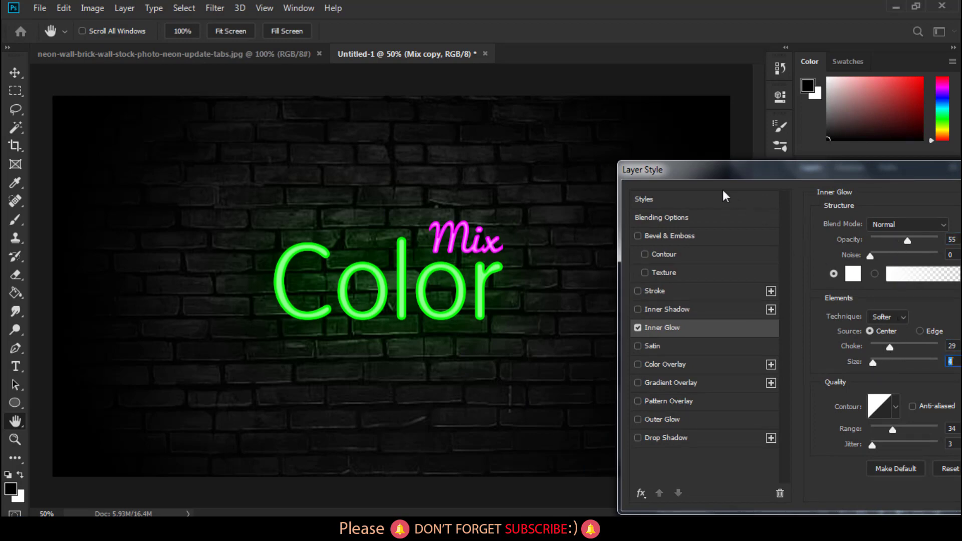
Step: Refine the Mix copy inner glow to 39% choke, 47% range and 50% opacity, and apply it
drag(712, 173, 659, 173)
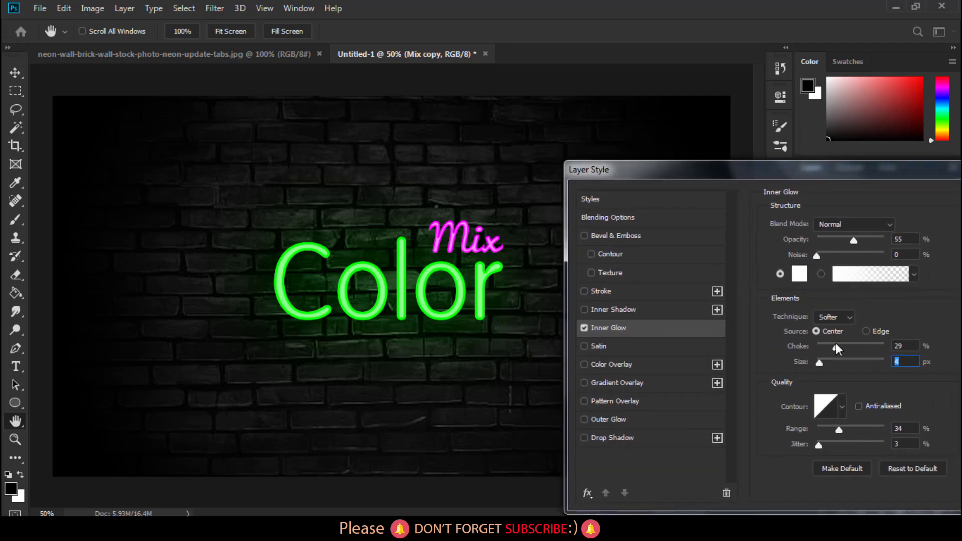
drag(834, 346, 838, 347)
mouse_move(838, 430)
mouse_down()
mouse_move(858, 429)
mouse_move(835, 433)
mouse_move(858, 436)
mouse_move(851, 434)
mouse_up()
drag(853, 240, 845, 239)
drag(793, 175, 694, 203)
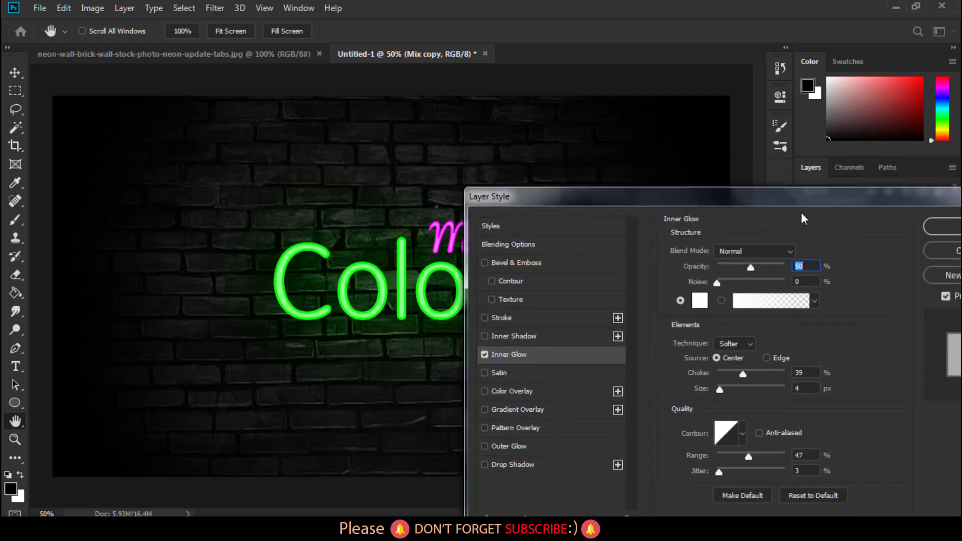
click(958, 223)
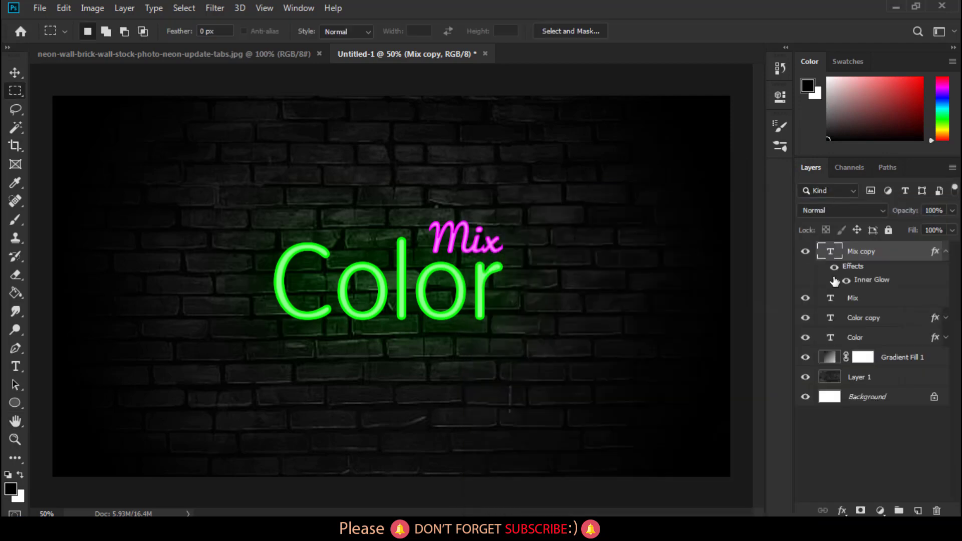
Step: Add an outer glow to the original Mix layer and change its glow color to bright pink, fe50f0
click(862, 303)
click(842, 511)
click(897, 482)
drag(674, 174, 793, 165)
click(791, 267)
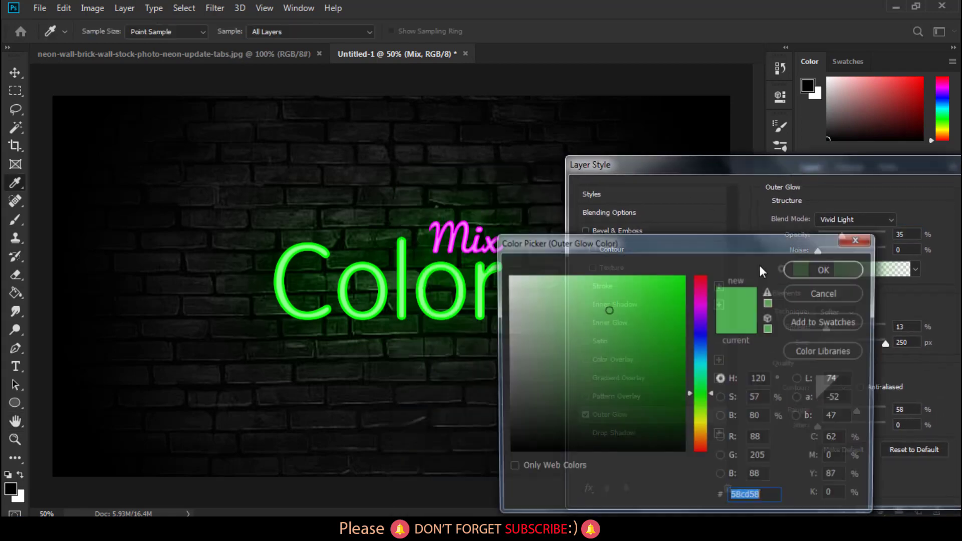
drag(703, 349, 699, 302)
click(629, 276)
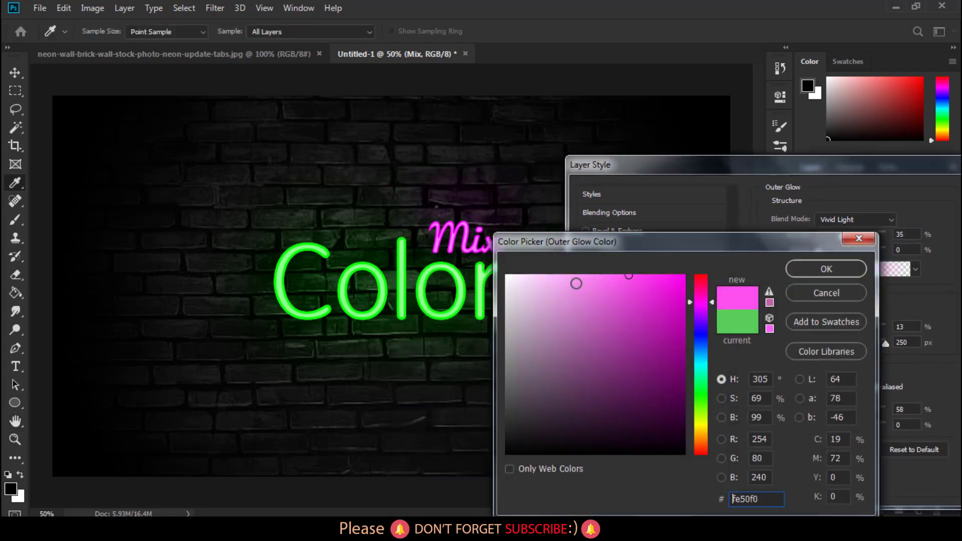
Step: Try several pink and purple shades for the Mix outer glow and accept a medium magenta-purple
click(612, 310)
click(626, 330)
click(594, 299)
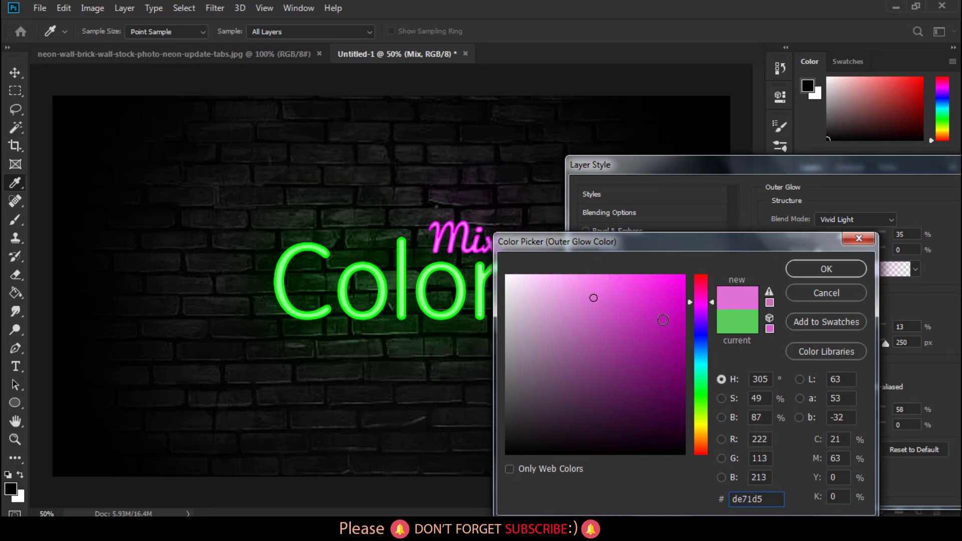
drag(702, 301, 705, 306)
click(626, 287)
click(633, 311)
click(630, 291)
click(597, 342)
mouse_move(610, 330)
mouse_down()
mouse_move(630, 329)
mouse_move(615, 302)
mouse_up()
drag(600, 242, 636, 251)
click(853, 279)
Step: Set the Mix outer glow to 42% opacity and 11% spread, fine-tune its range, and apply it
drag(845, 236, 847, 237)
mouse_move(828, 324)
mouse_down()
mouse_move(841, 325)
mouse_move(826, 324)
mouse_up()
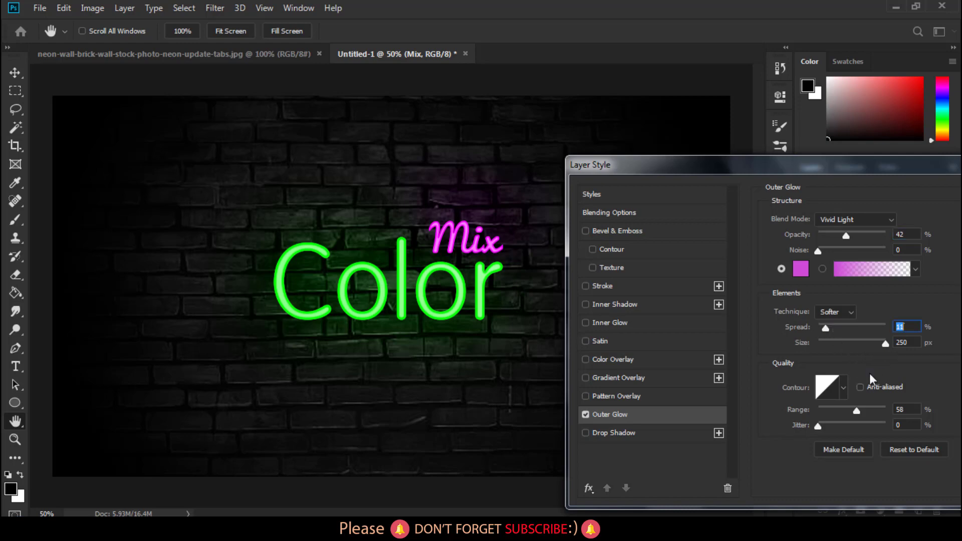
click(855, 410)
mouse_move(857, 410)
mouse_down()
mouse_move(836, 408)
mouse_move(857, 408)
mouse_up()
drag(774, 165, 618, 172)
click(882, 214)
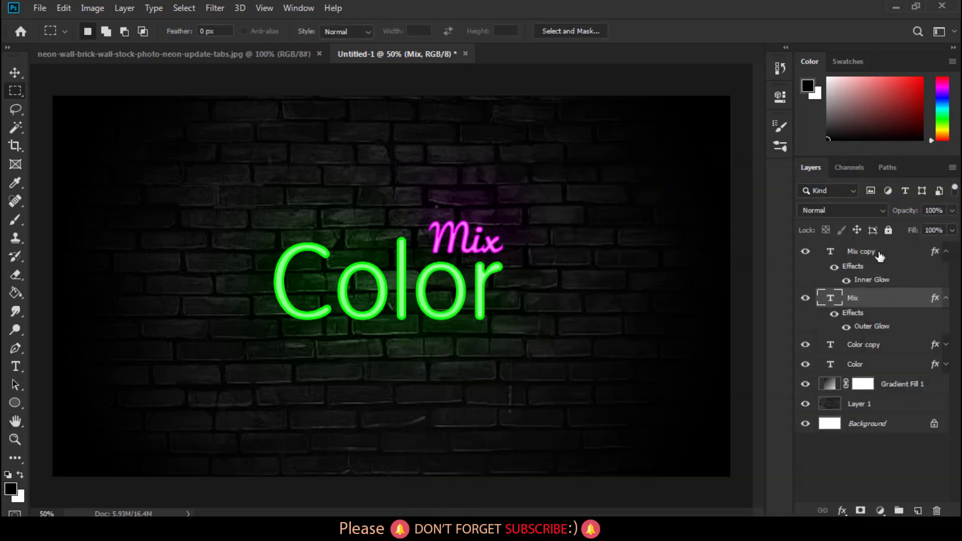
Step: Select both Mix layers and move them together to just below the last letters of "Color"
shift+click(880, 254)
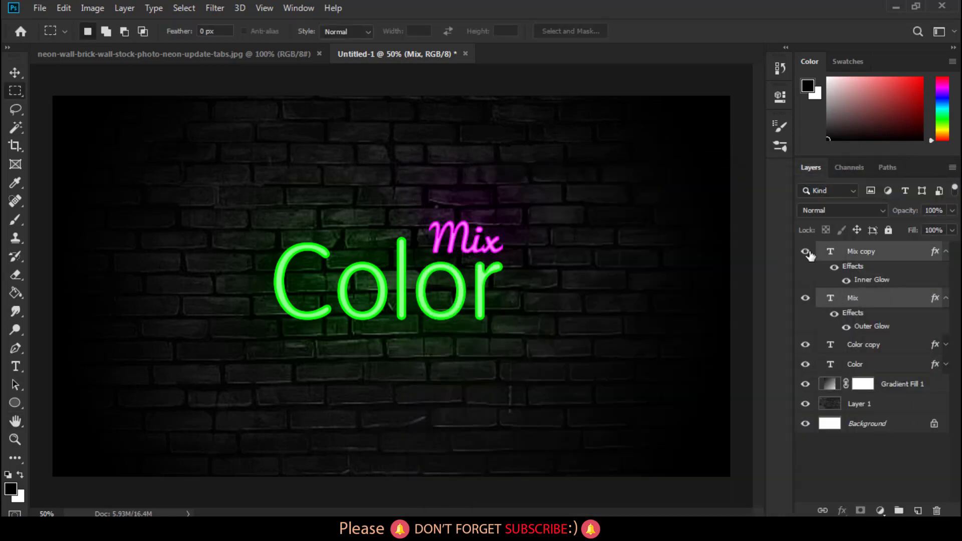
click(15, 73)
drag(459, 245, 479, 352)
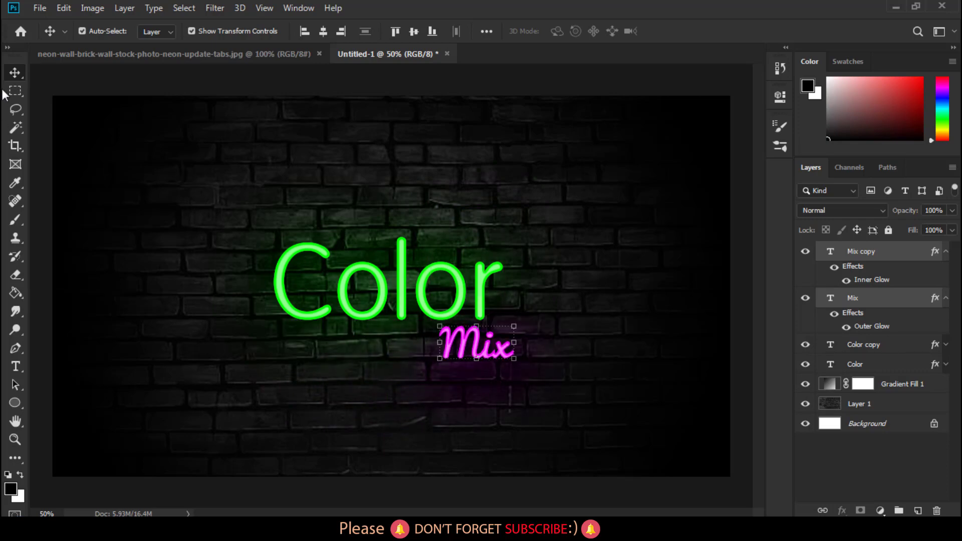
click(22, 91)
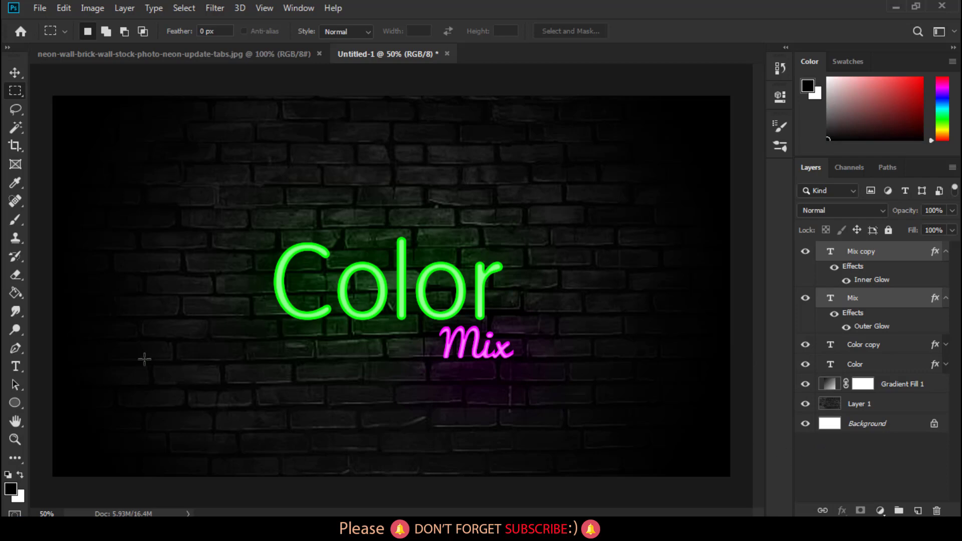
Step: Collapse the layer effects lists and draw a rectangle shape of about 1110 × 664 px around the "Color Mix" text
click(19, 399)
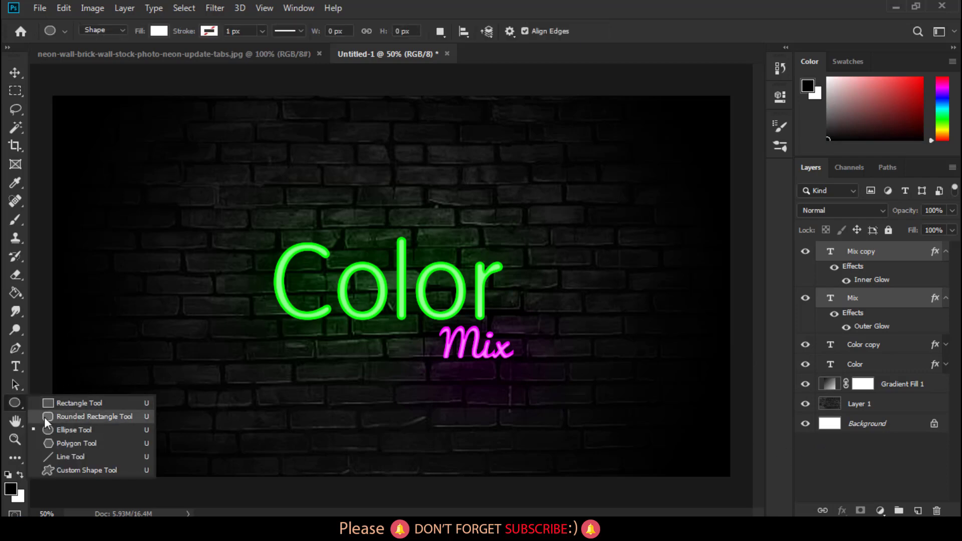
click(68, 403)
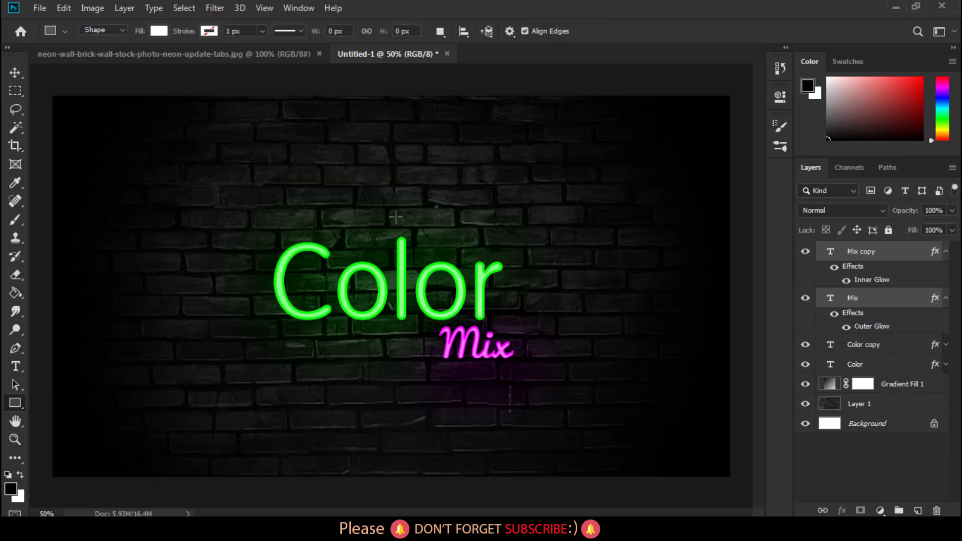
alt+click(949, 252)
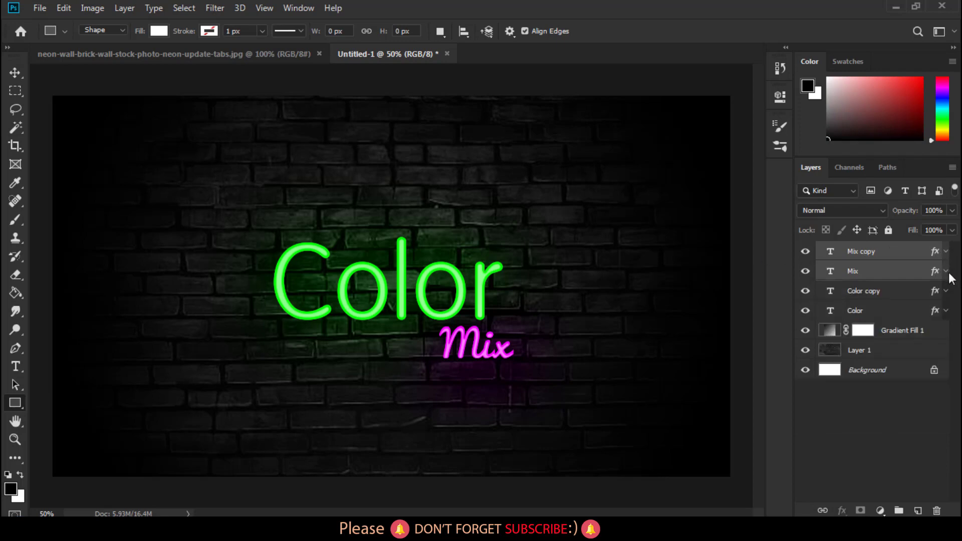
drag(186, 173, 580, 407)
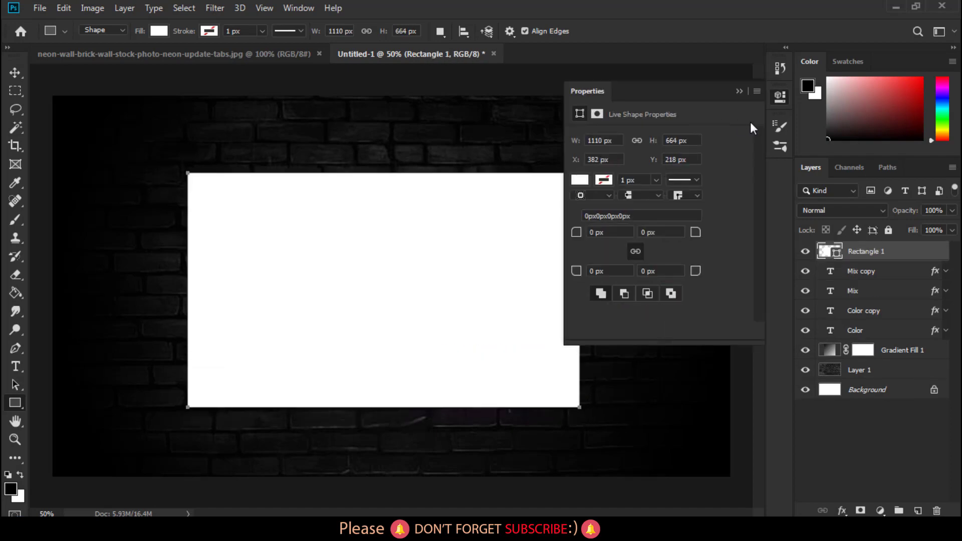
Step: Remove the rectangle's fill and give it a magenta stroke
click(579, 179)
click(589, 207)
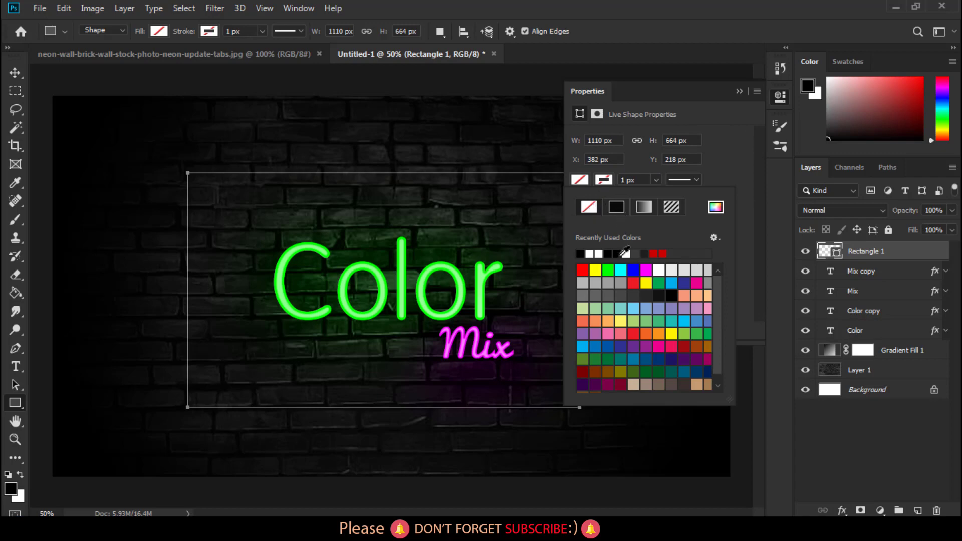
click(609, 272)
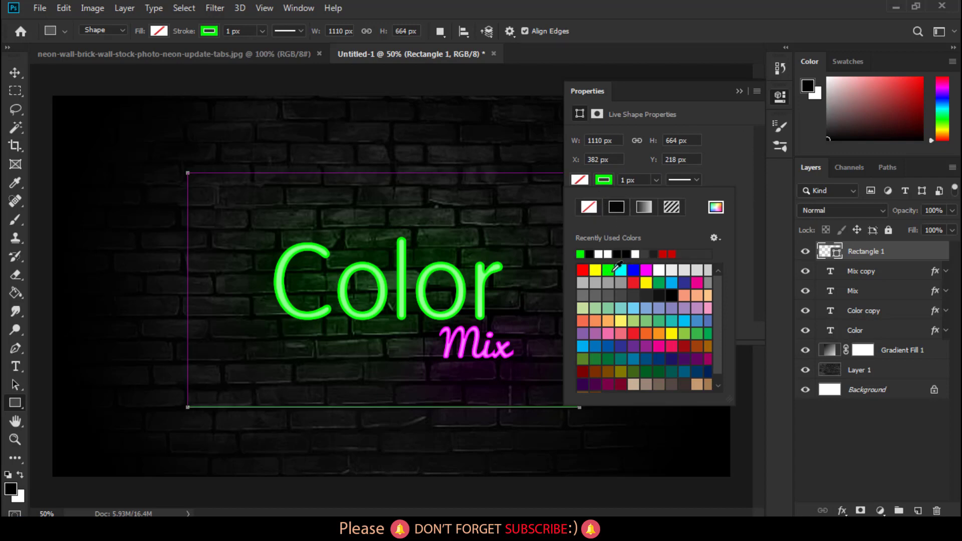
click(647, 271)
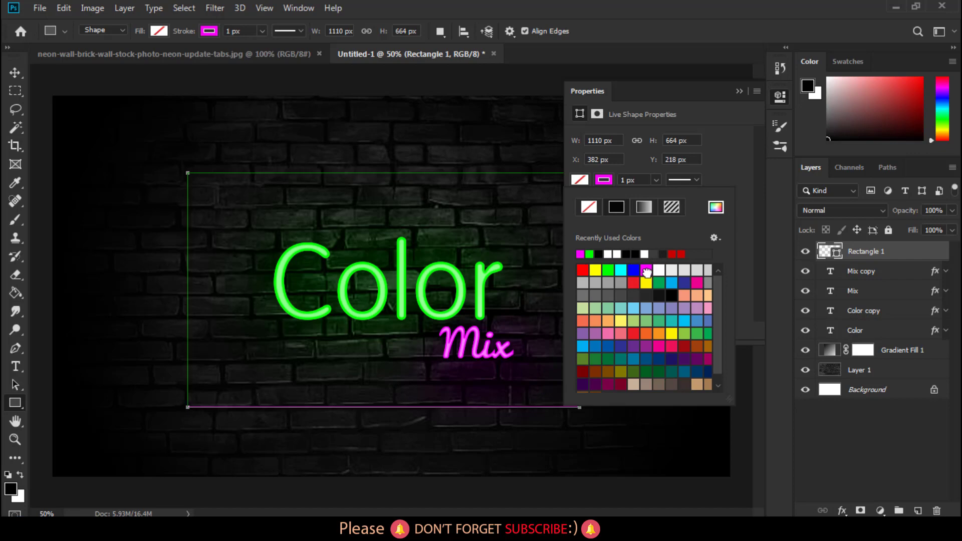
Step: Set the rectangle's stroke width to 10 px and hide the shape properties
click(627, 177)
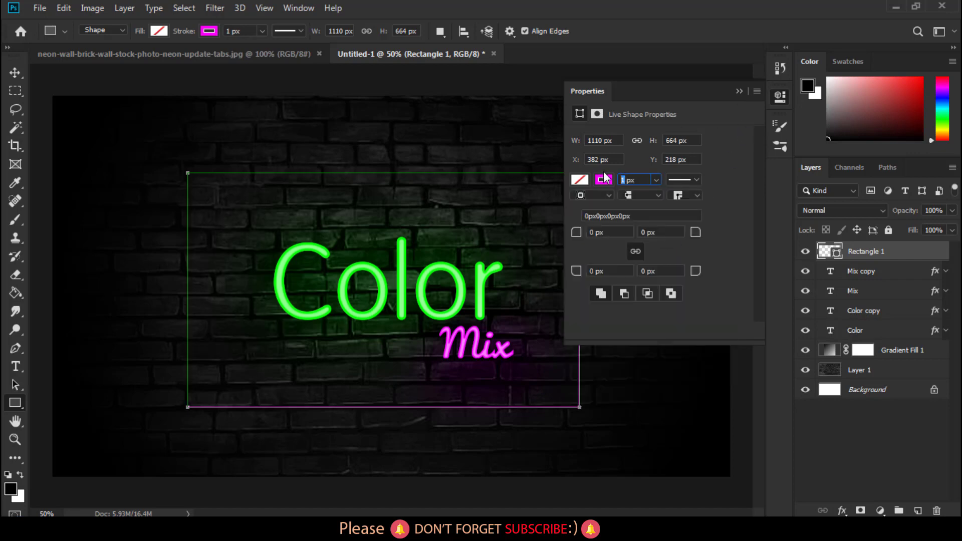
key(Return)
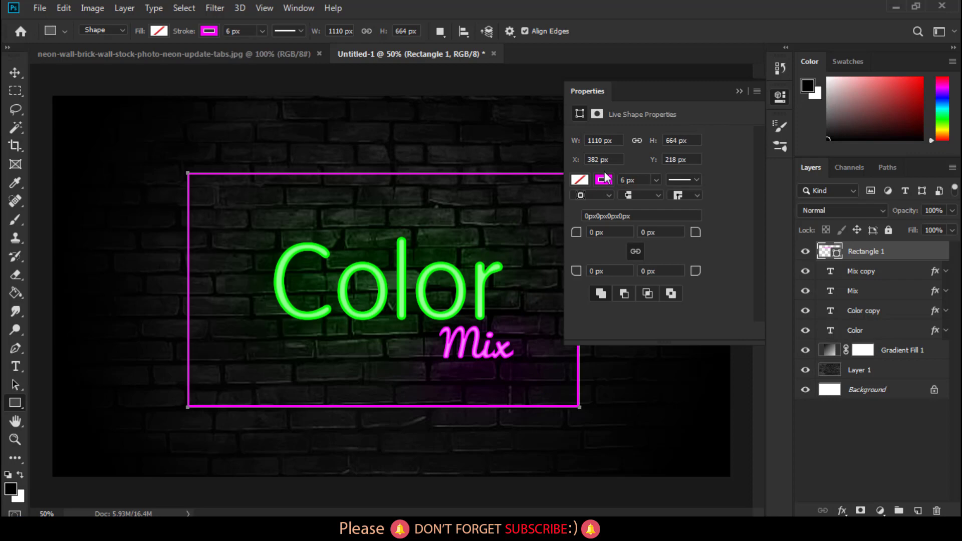
click(627, 180)
text(10)
key(Return)
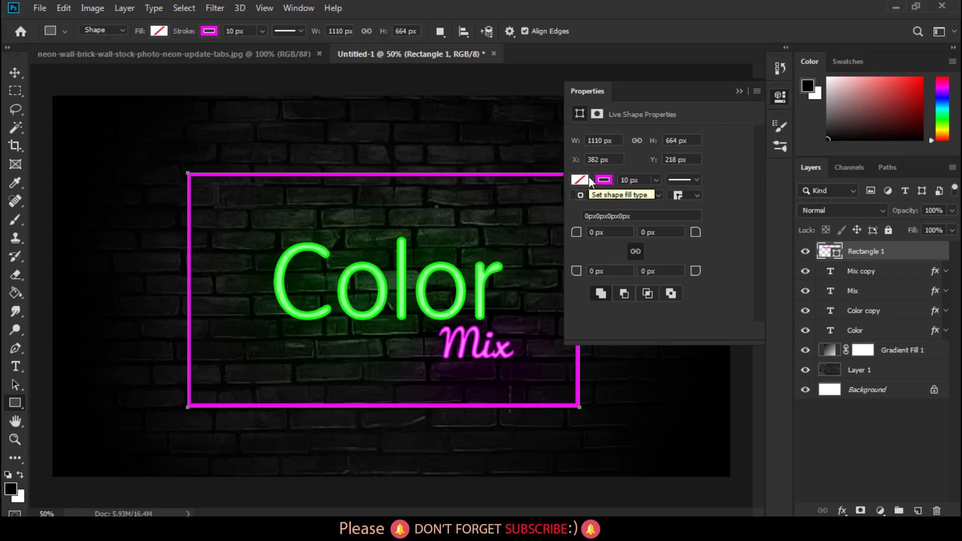
click(739, 91)
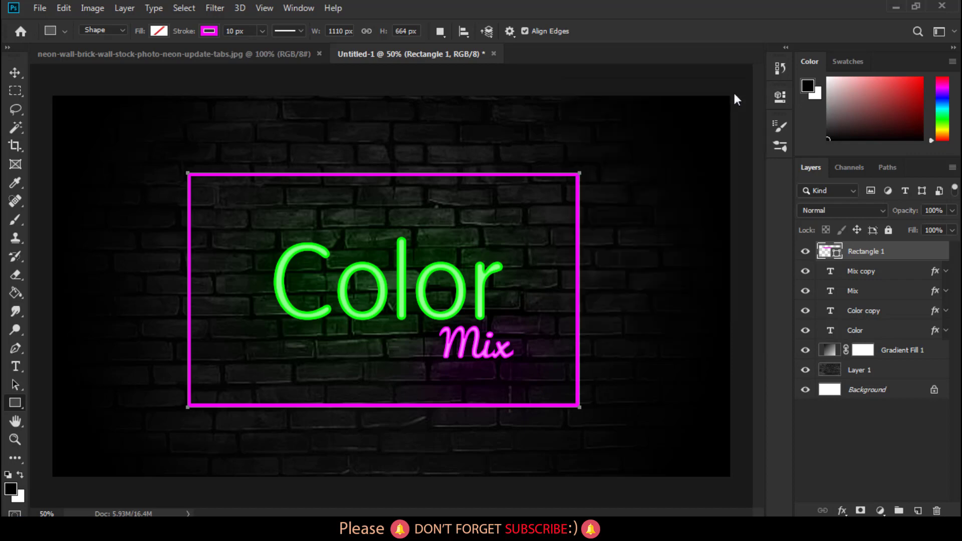
Step: Shrink the rectangle to about 78% width and 75.6% height so it frames the text more closely
click(14, 90)
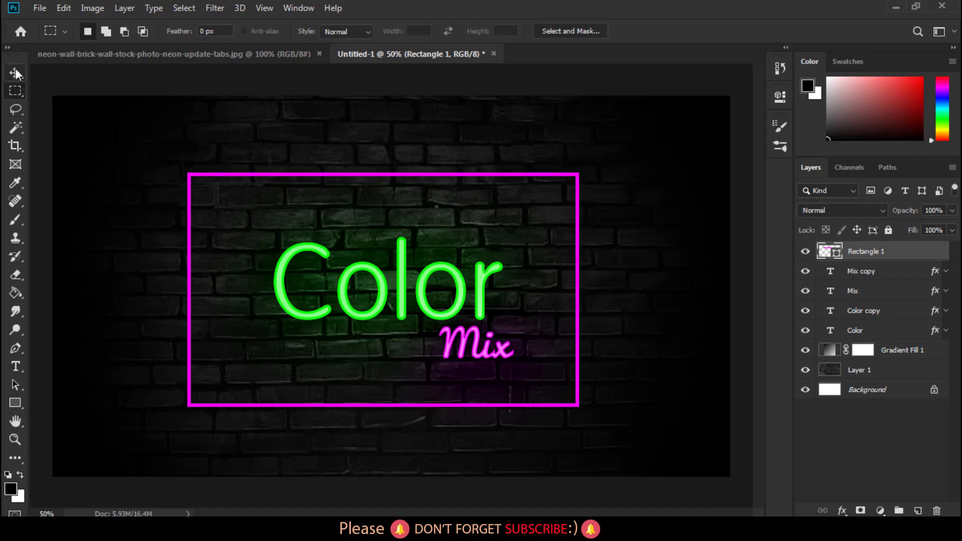
click(15, 71)
drag(187, 290, 250, 290)
drag(414, 173, 416, 202)
drag(580, 302, 549, 299)
drag(403, 407, 412, 383)
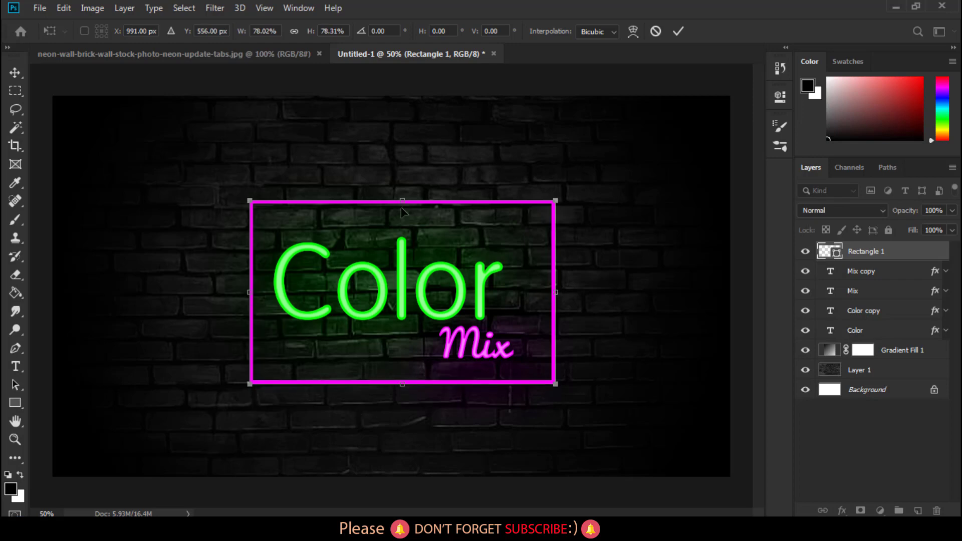
drag(403, 201, 403, 208)
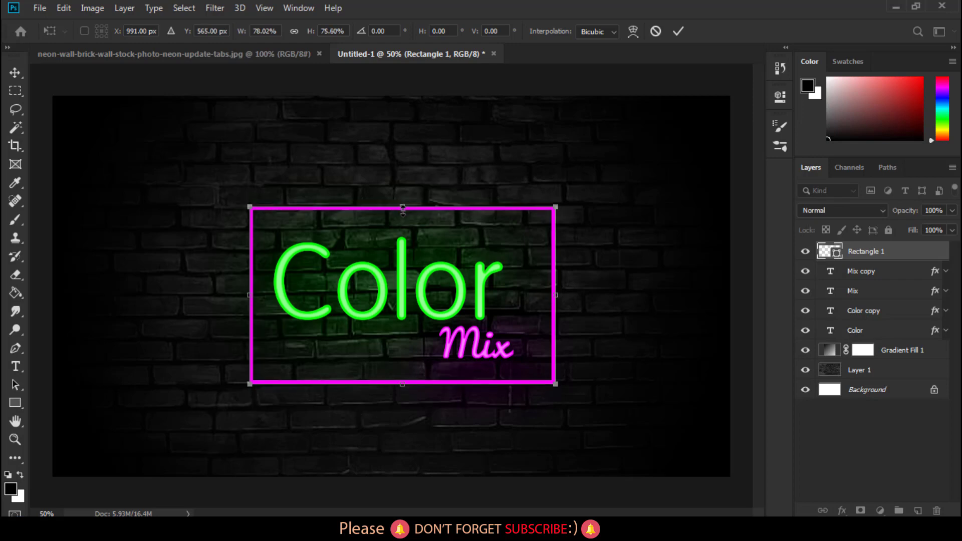
Step: Nudge the rectangle left to X 971 px to center it around the text, and commit the transform
key(Left)
key(Left)
key(Left)
key(Left)
key(Left)
key(Left)
key(Left)
key(Left)
key(Left)
key(Left)
key(Left)
key(Left)
key(Left)
key(Left)
key(Left)
key(Left)
key(Left)
key(Left)
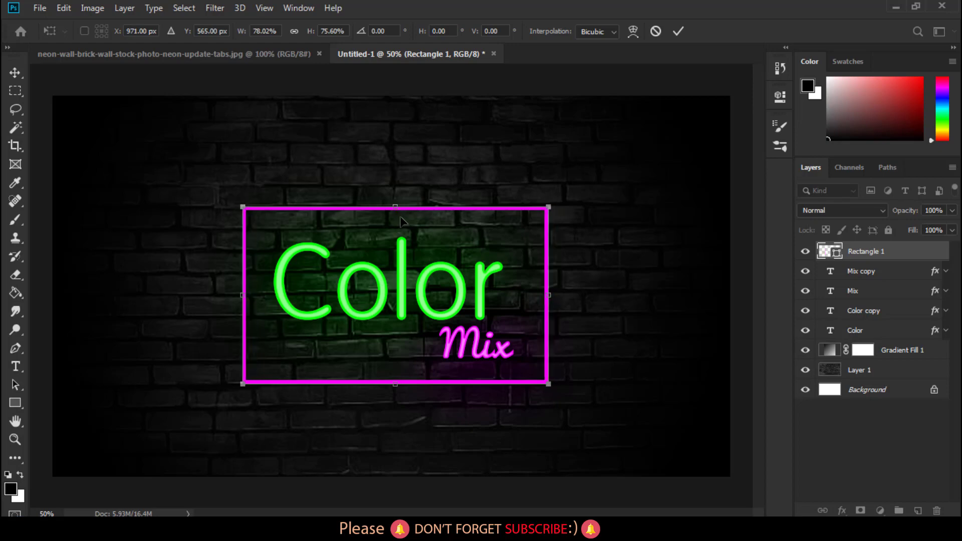
key(Return)
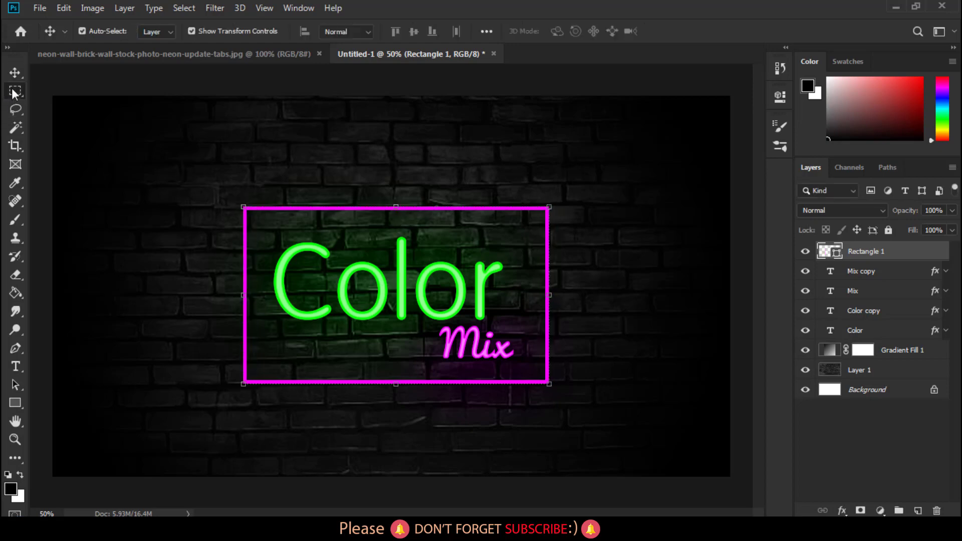
click(11, 88)
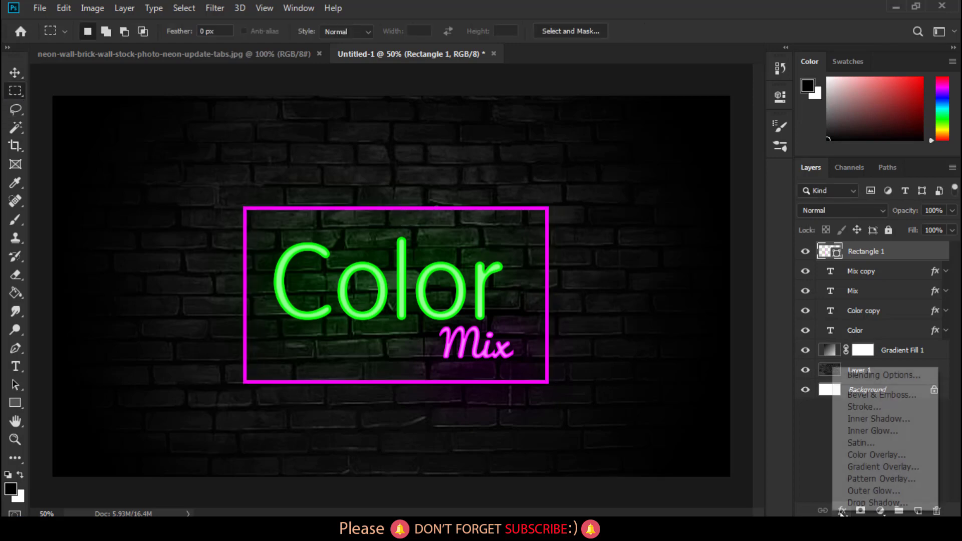
Step: Duplicate the rectangle frame's layer and add an inner glow to the copy
key(ctrl+j)
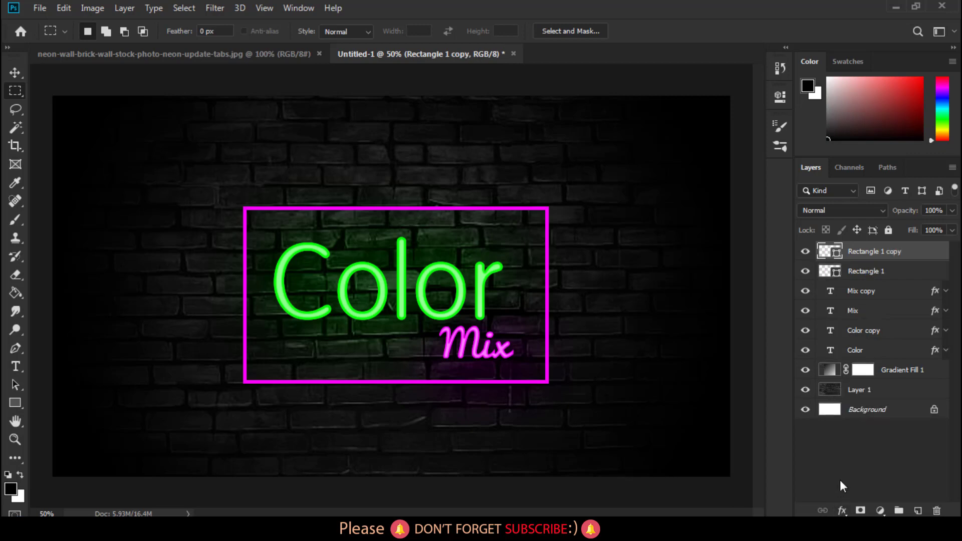
click(843, 510)
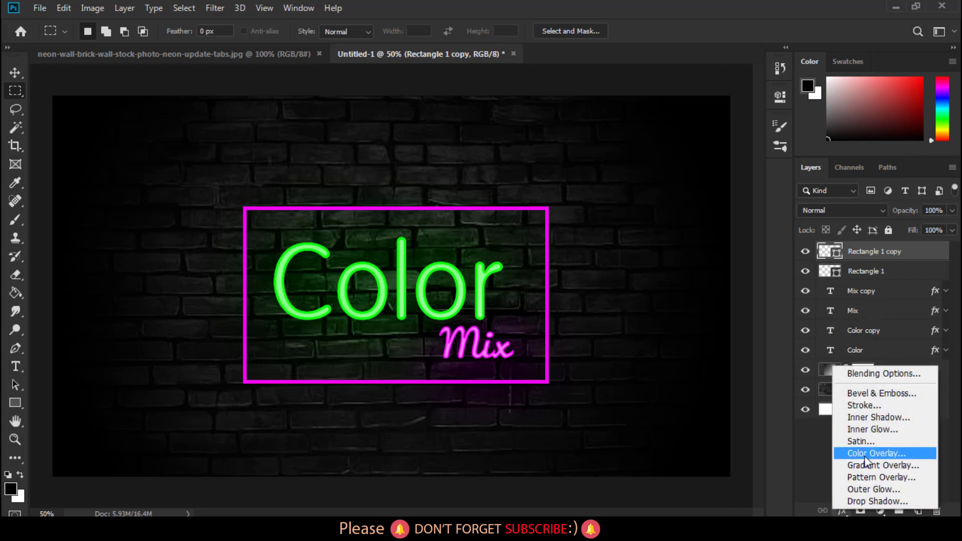
click(873, 429)
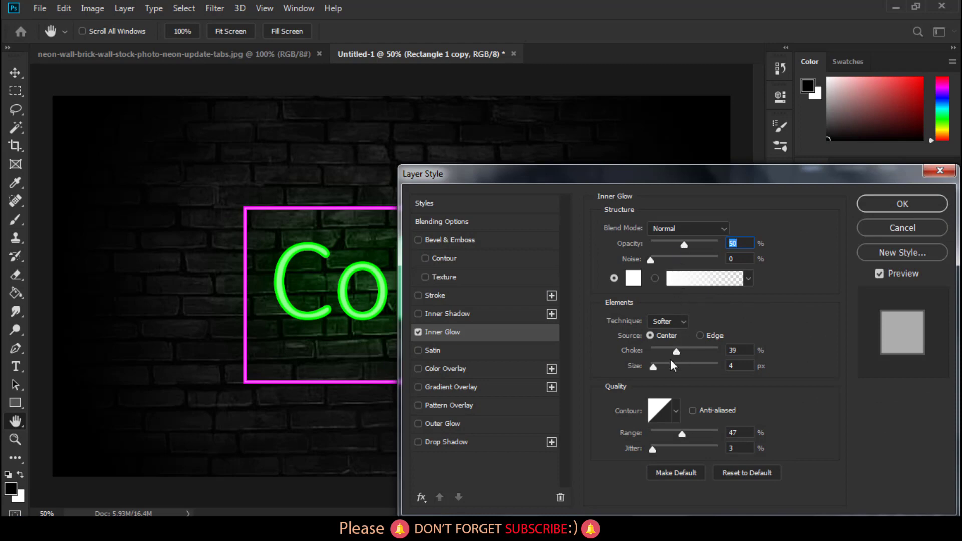
Step: Set the copy's inner glow to 5 px size and 54% opacity, increase its range, and apply the effect
mouse_move(659, 366)
mouse_down()
mouse_move(666, 365)
mouse_move(654, 362)
mouse_up()
drag(507, 178, 634, 209)
click(847, 291)
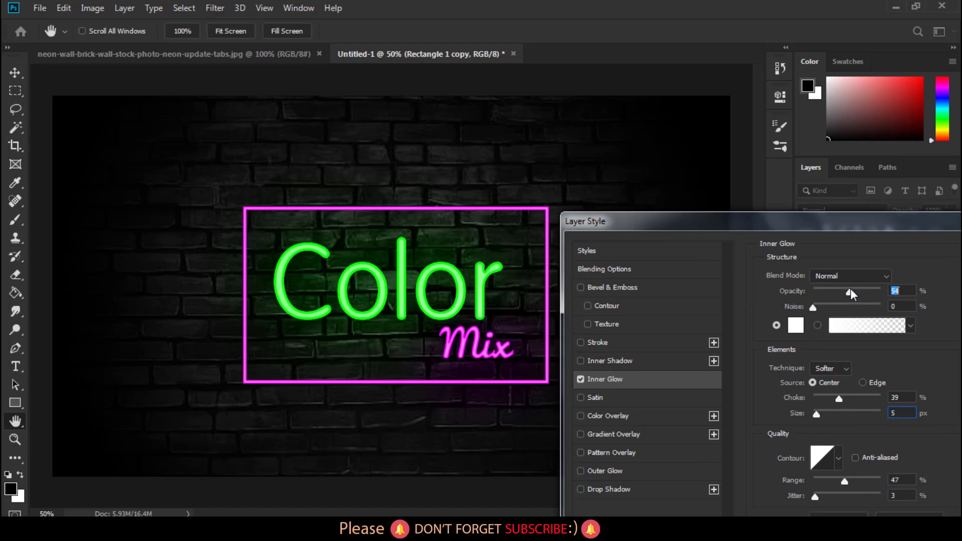
drag(840, 484, 858, 475)
drag(659, 215, 423, 216)
click(795, 251)
Step: Add a magenta Vivid Light outer glow to the original rectangle, with 42% opacity, 11% spread and 232 px size
click(902, 299)
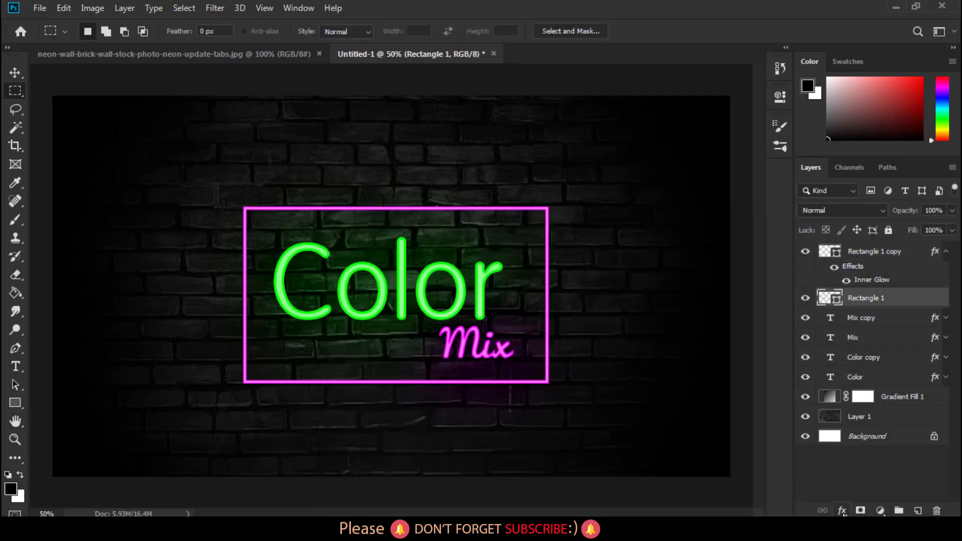
click(843, 511)
click(861, 492)
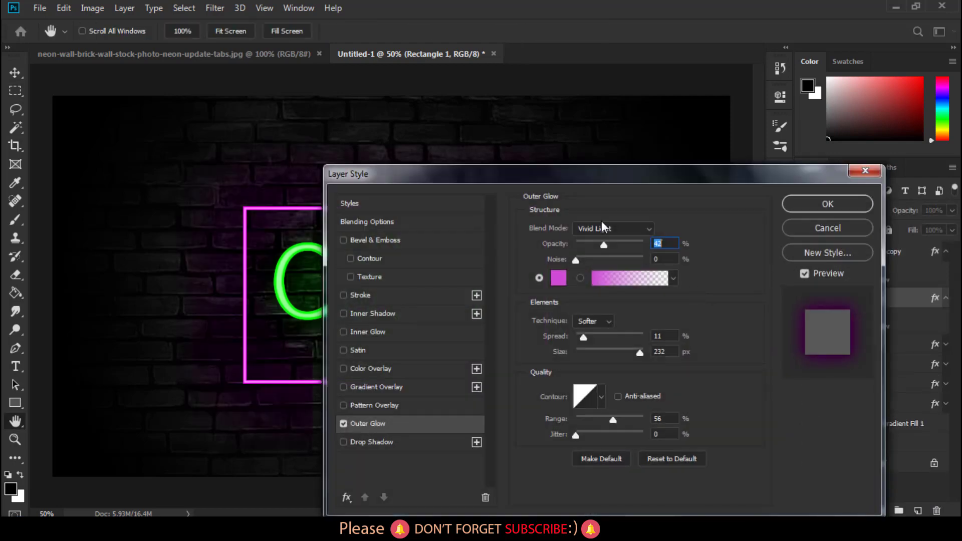
drag(521, 181, 588, 171)
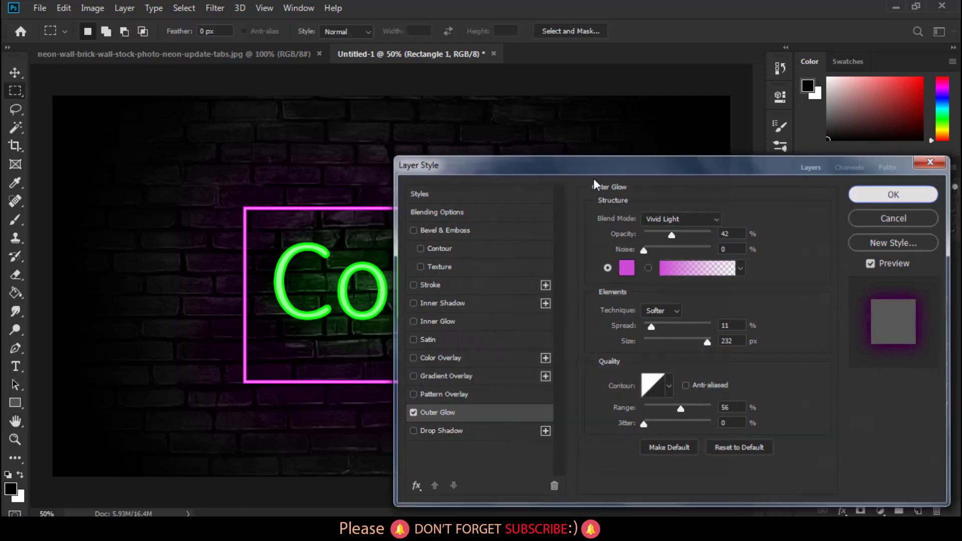
key(Return)
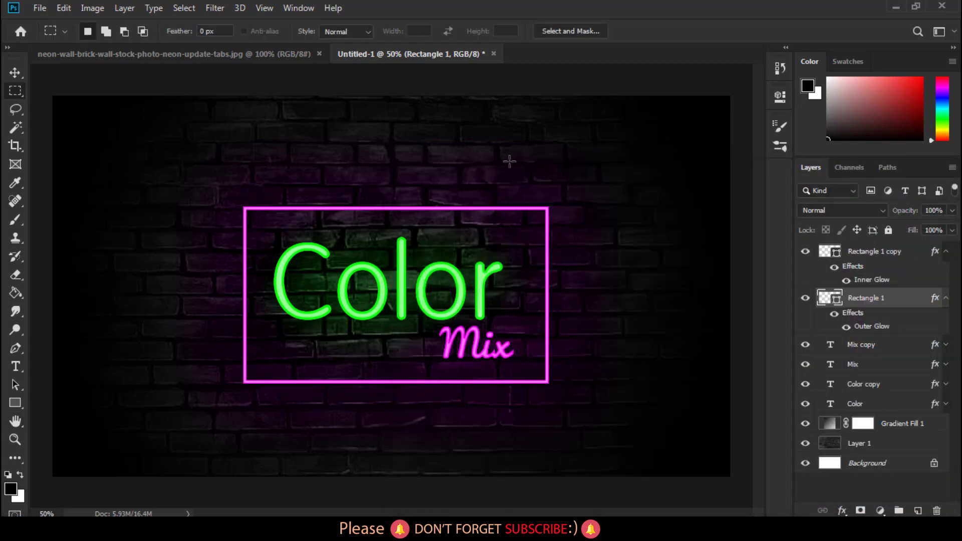
Step: Change the stroke of the rectangle copy to a dashed line, then leave the shape tool
click(833, 257)
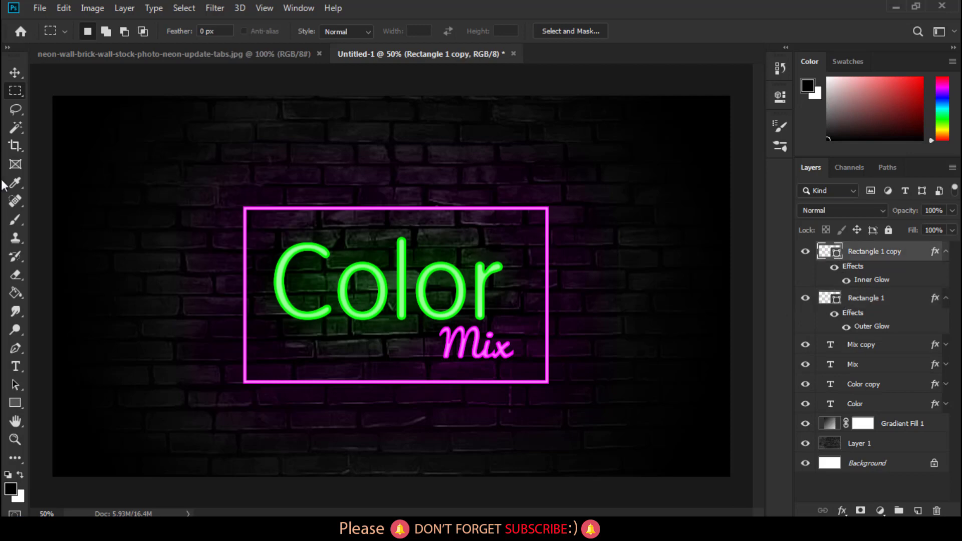
click(15, 403)
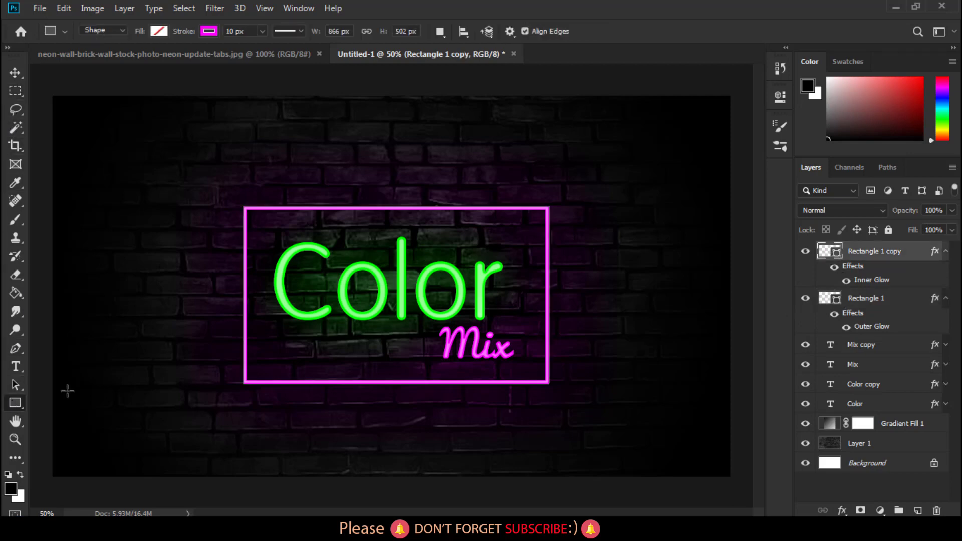
click(298, 29)
click(293, 99)
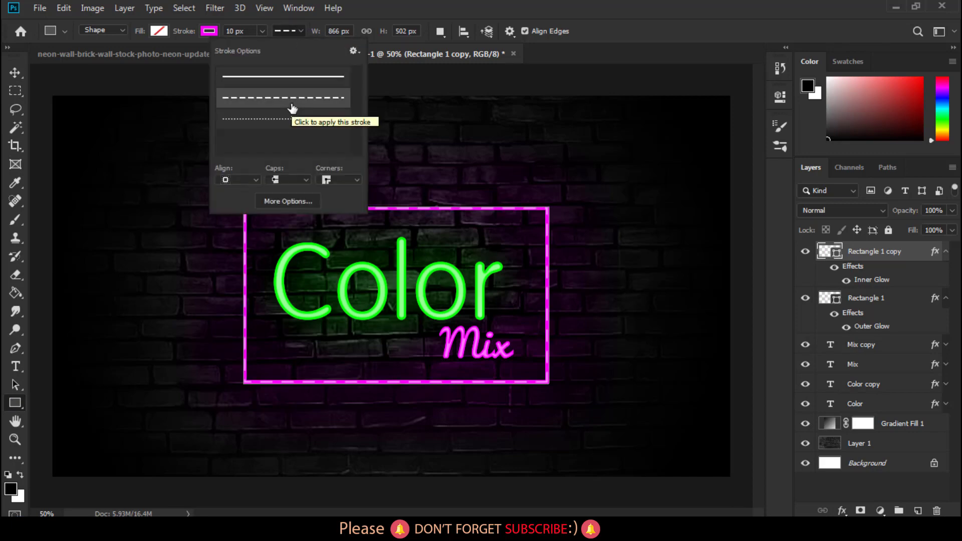
click(16, 91)
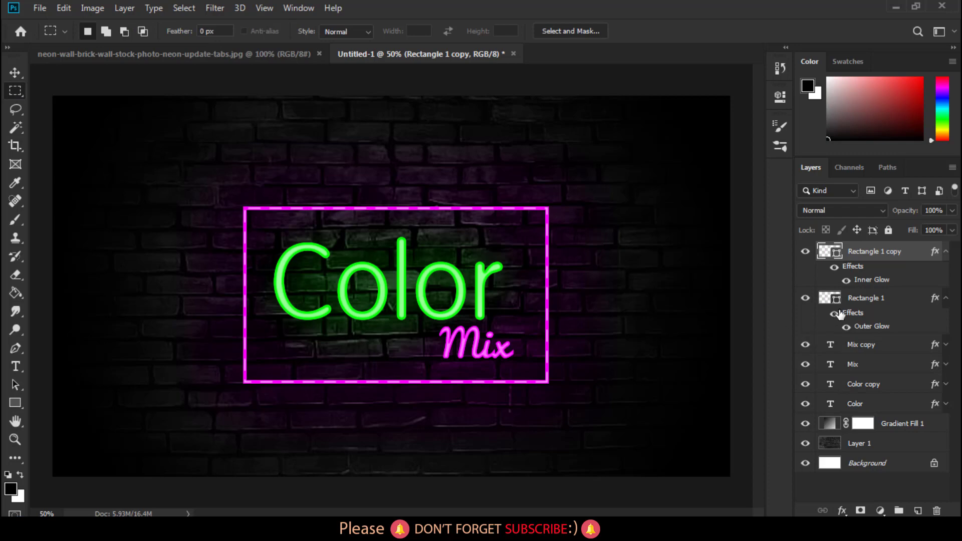
Step: Give the original rectangle the same dashed stroke as its copy and leave the shape tool
click(856, 306)
click(15, 403)
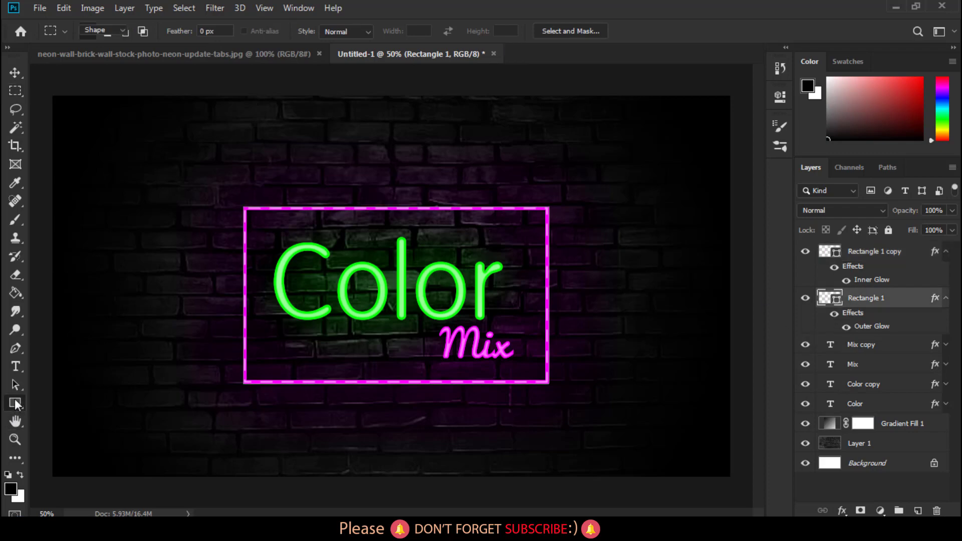
click(299, 33)
click(303, 98)
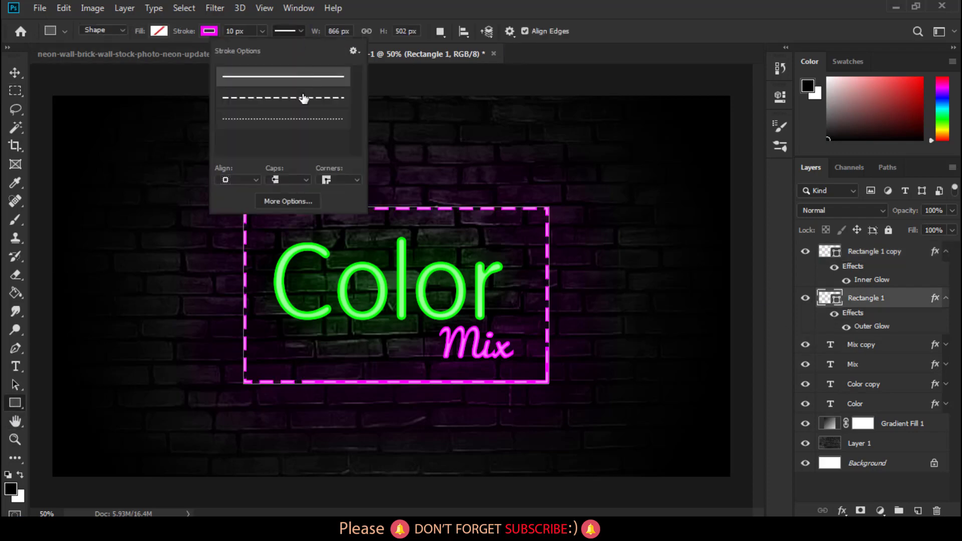
click(15, 91)
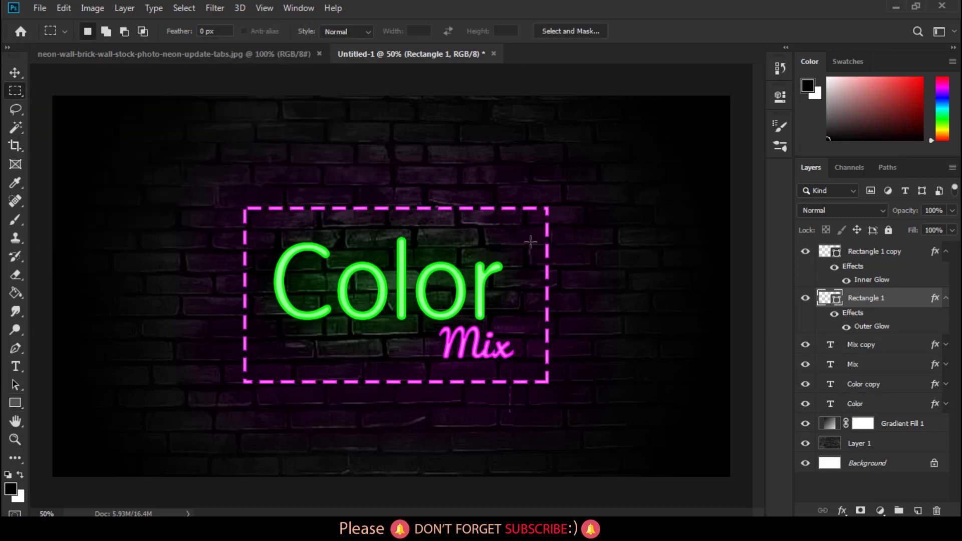
Step: Examine the whole neon sign composition with its dashed frame at different magnifications
key(ctrl+minus)
key(ctrl+minus)
key(ctrl+plus)
key(ctrl+plus)
key(ctrl+minus)
key(ctrl+minus)
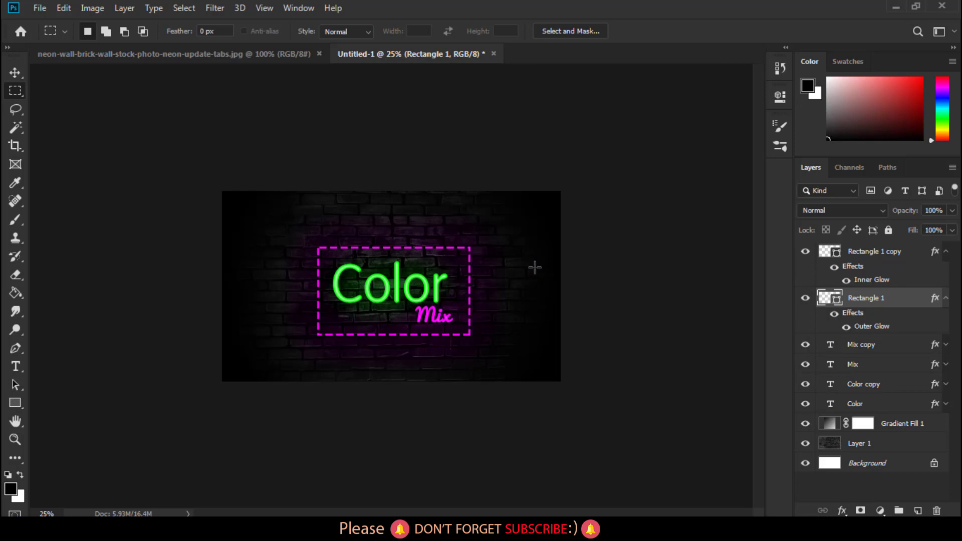
key(ctrl+plus)
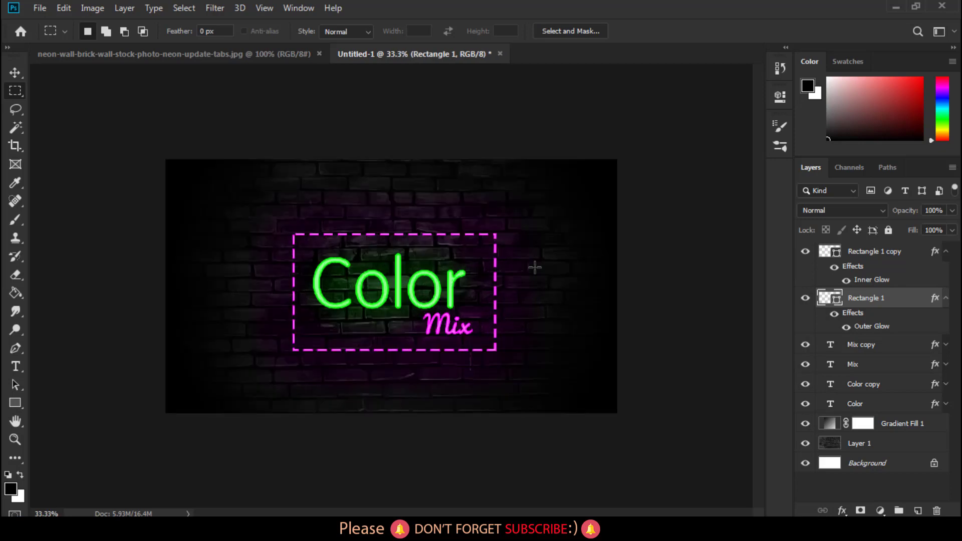